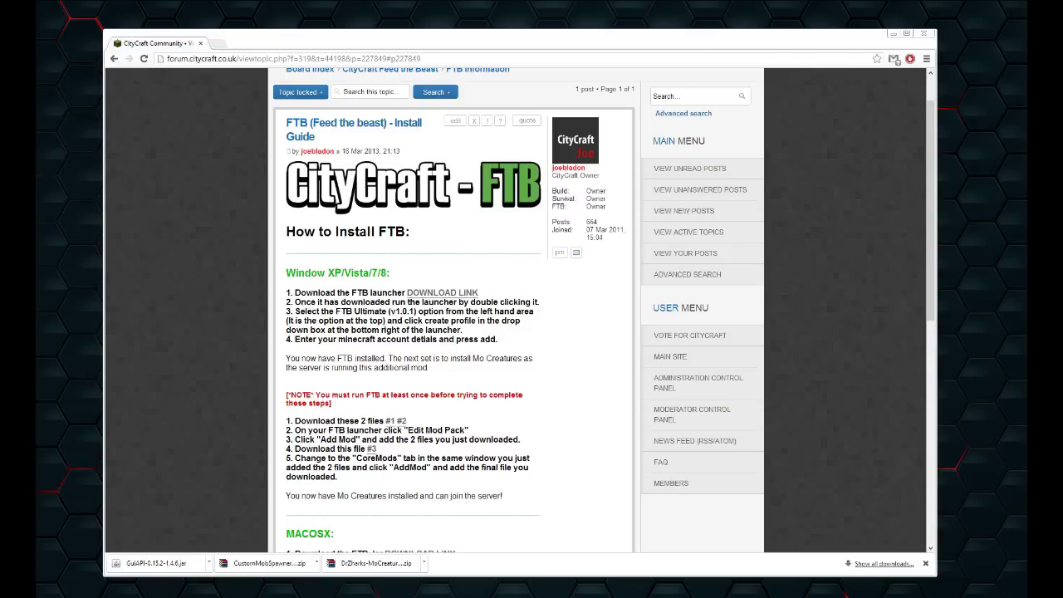
Nudge the Chrome window and maximize it over the CityCraft FTB install guide
left_click_drag(332, 40, 338, 33)
double_click(407, 31)
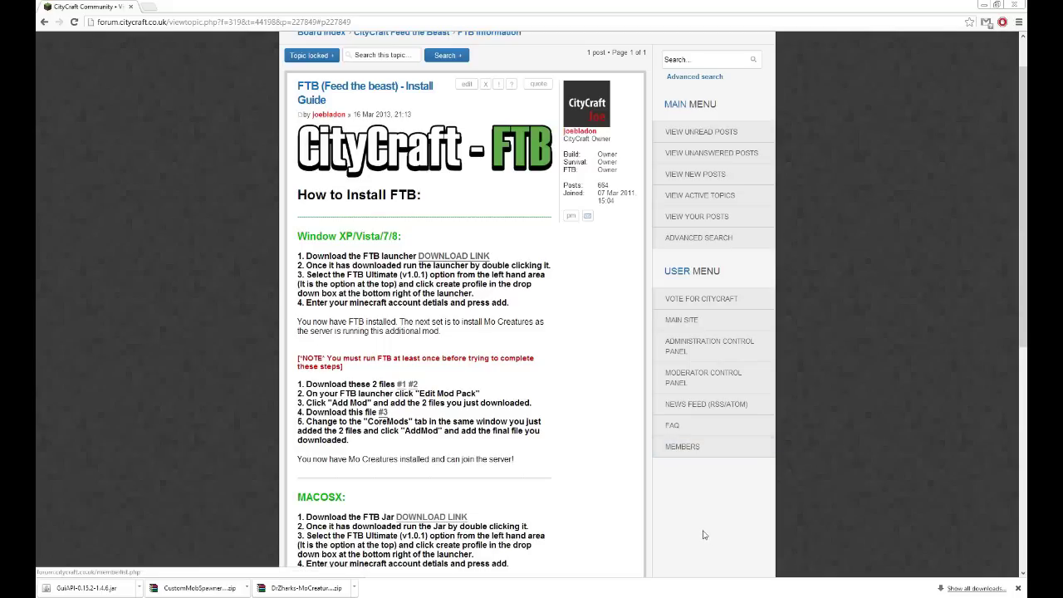
Download FTB_Launcher.exe from the guide's CreeperHost link, then close the CreeperHost tab
left_click(1018, 589)
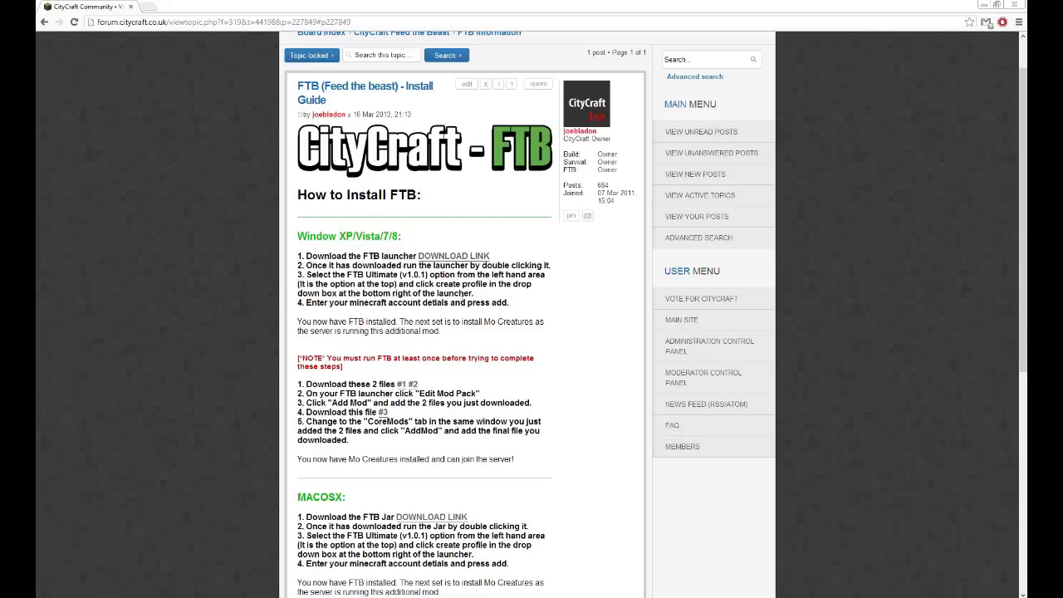
right_click(456, 259)
left_click(457, 262)
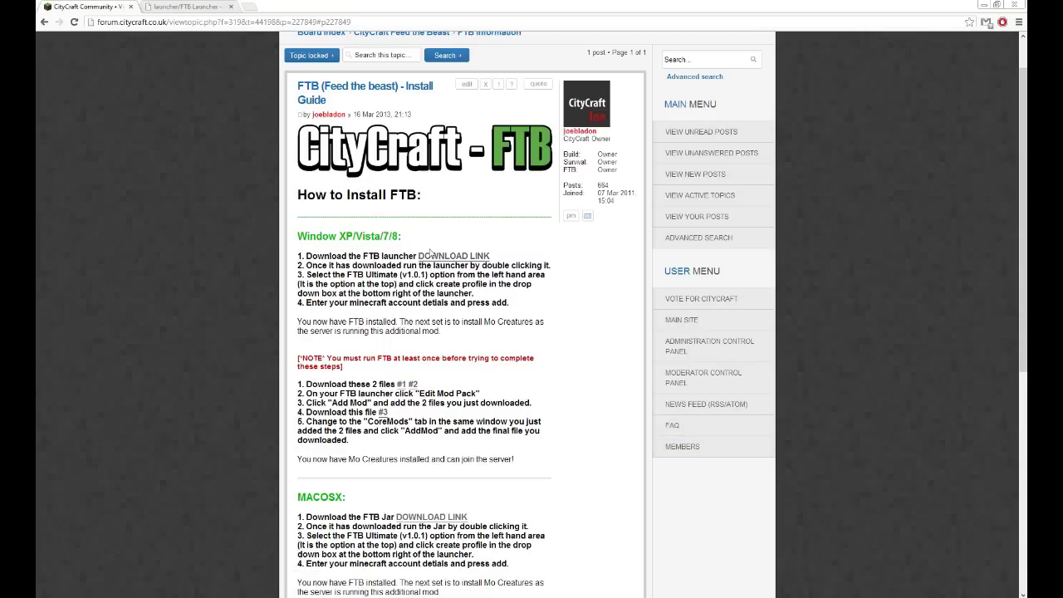
left_click(176, 8)
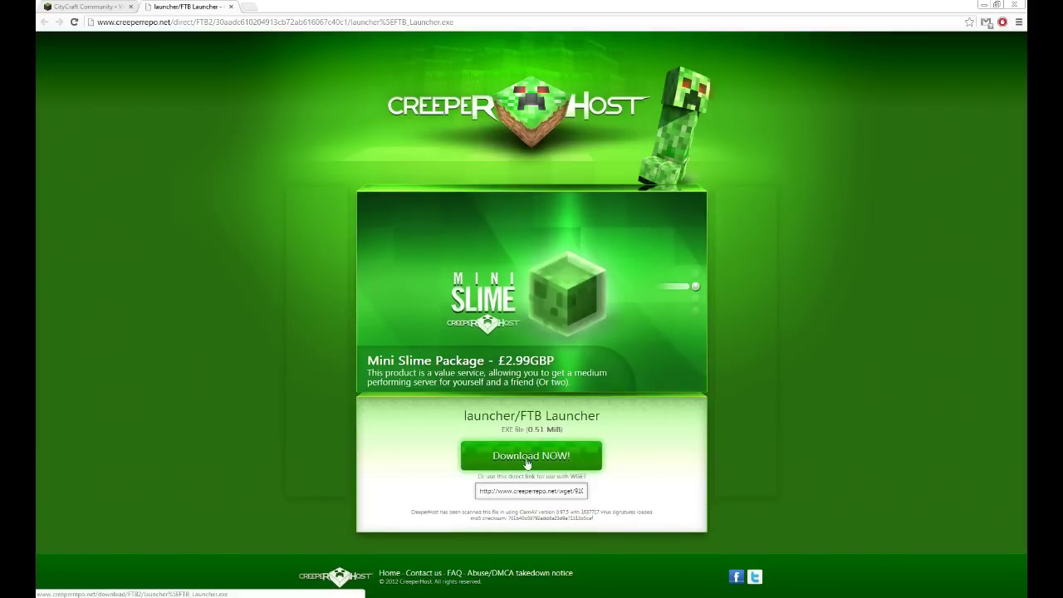
left_click(526, 458)
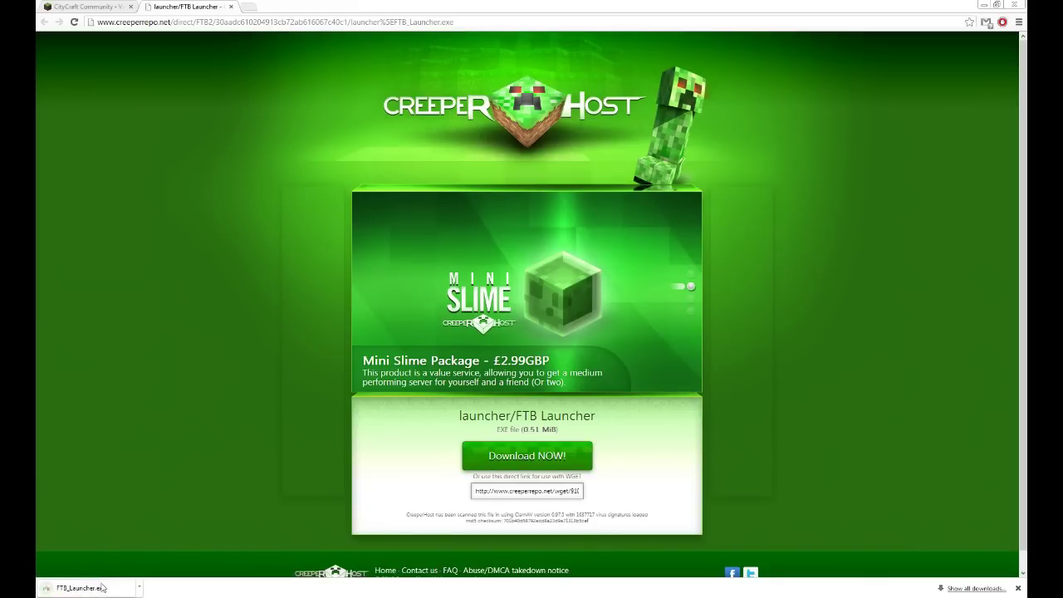
left_click(231, 6)
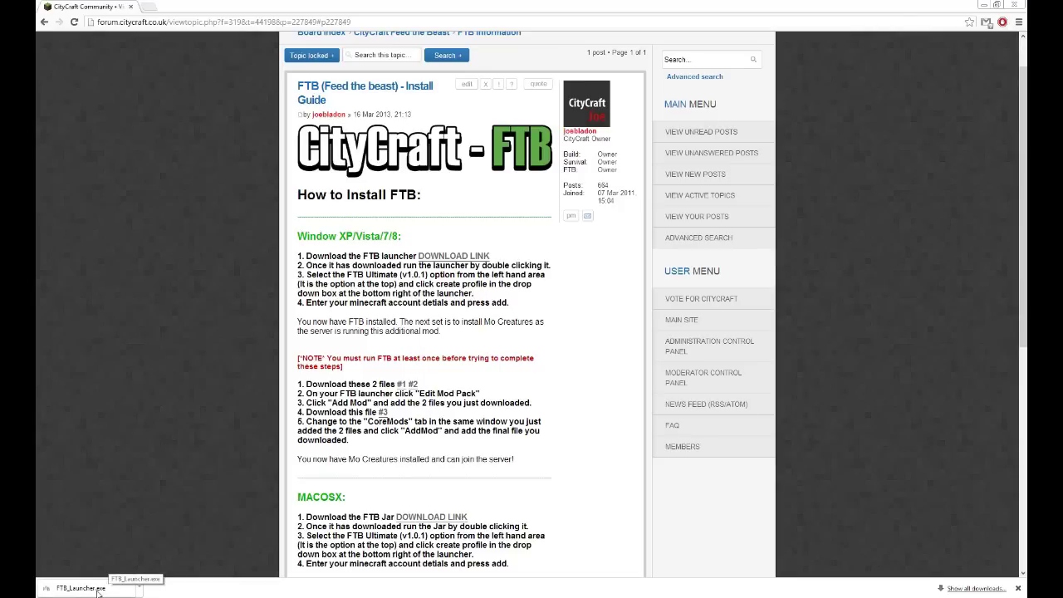
Show FTB_Launcher in the Downloads folder, close Explorer, and restore Chrome to a smaller window
left_click(83, 588)
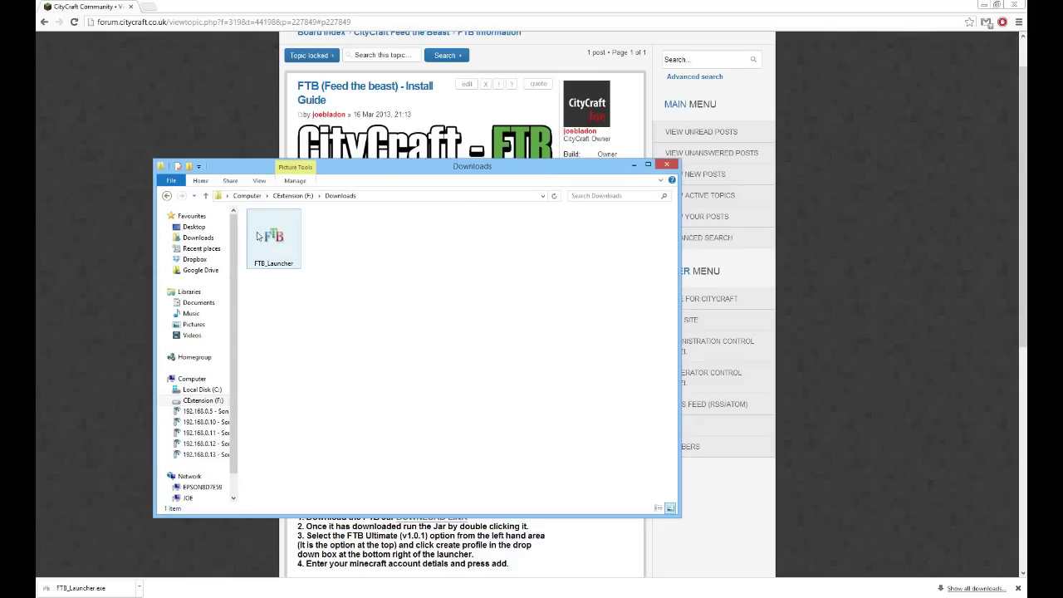
left_click(631, 166)
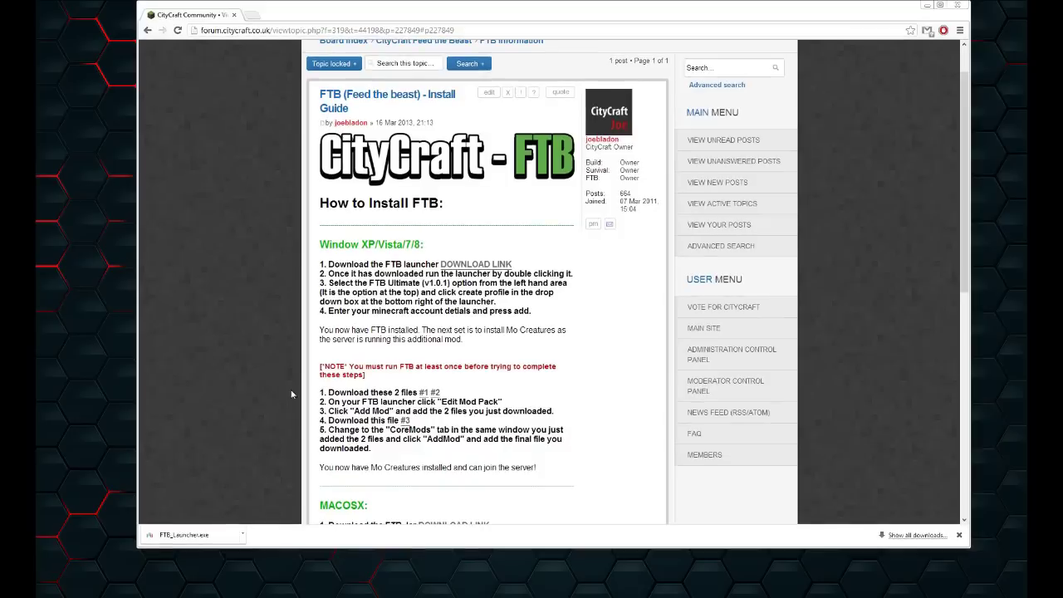
double_click(559, 5)
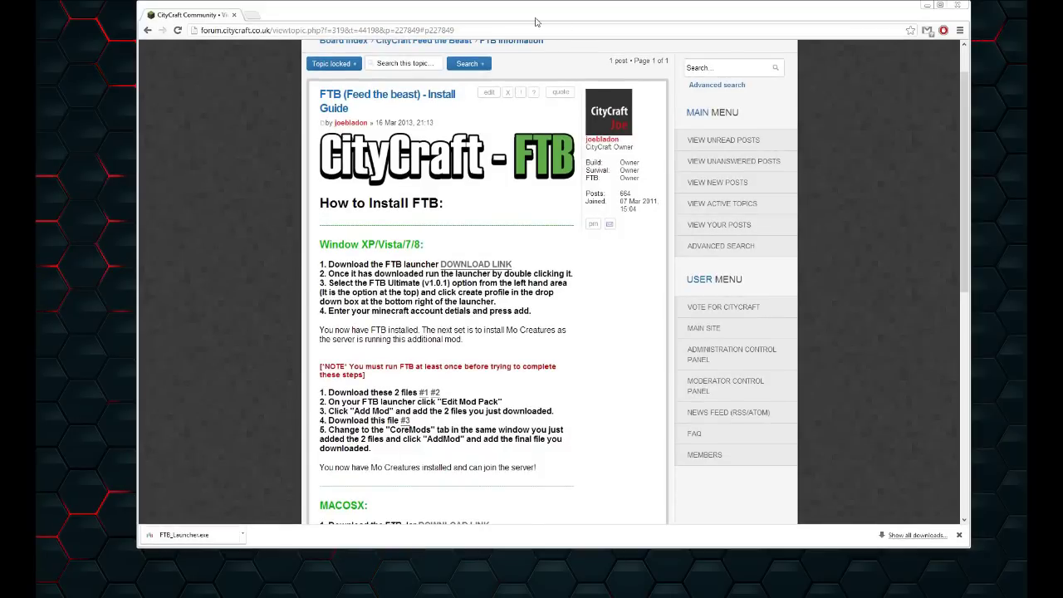
Run FTB_Launcher and apply C:\Users\Admin\Desktop as its install directory
key("super+Up")
left_click(98, 588)
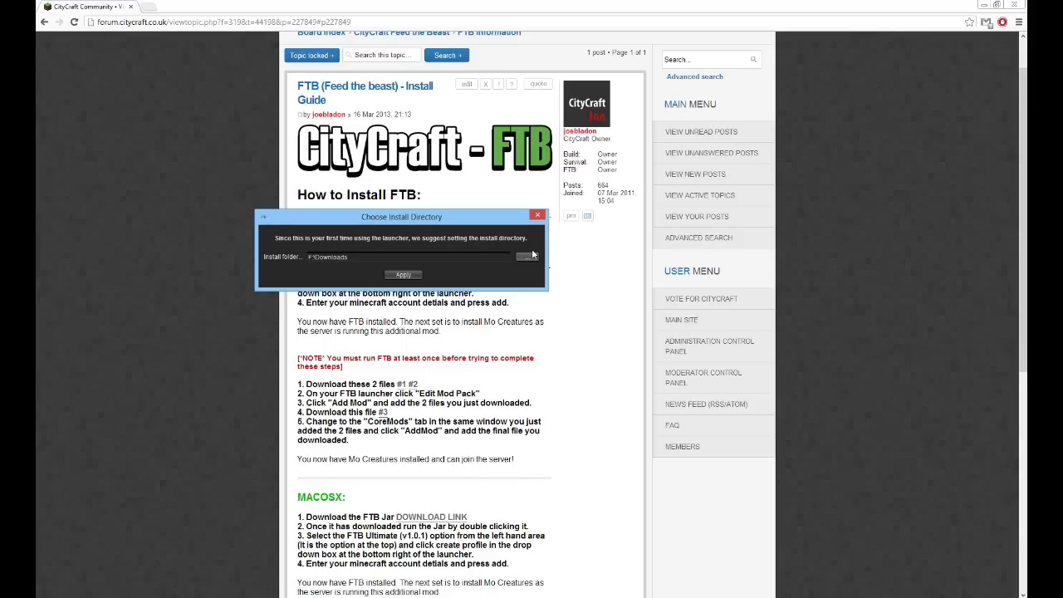
left_click(529, 256)
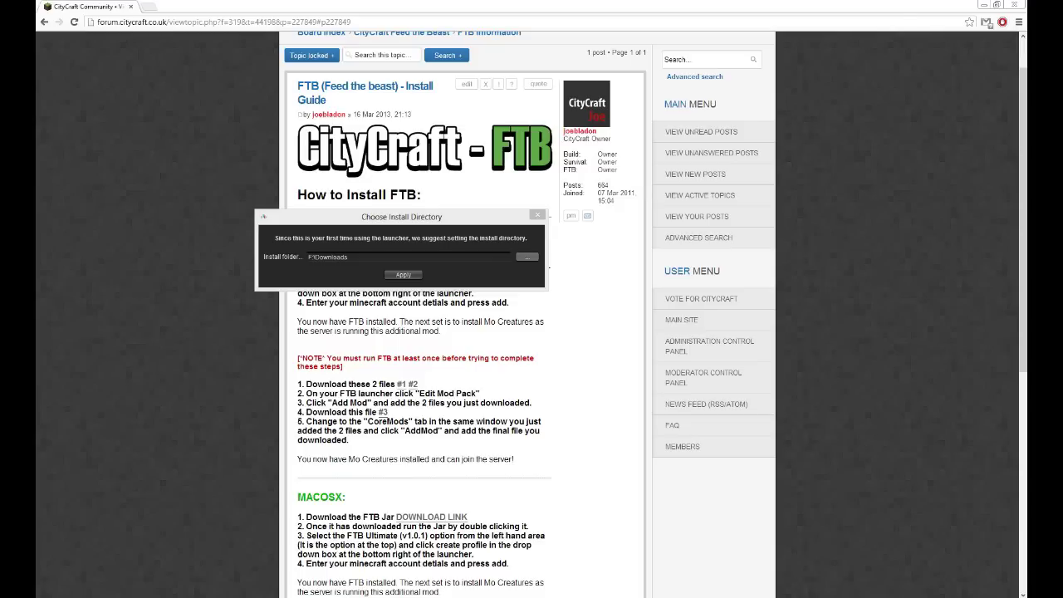
key("Return")
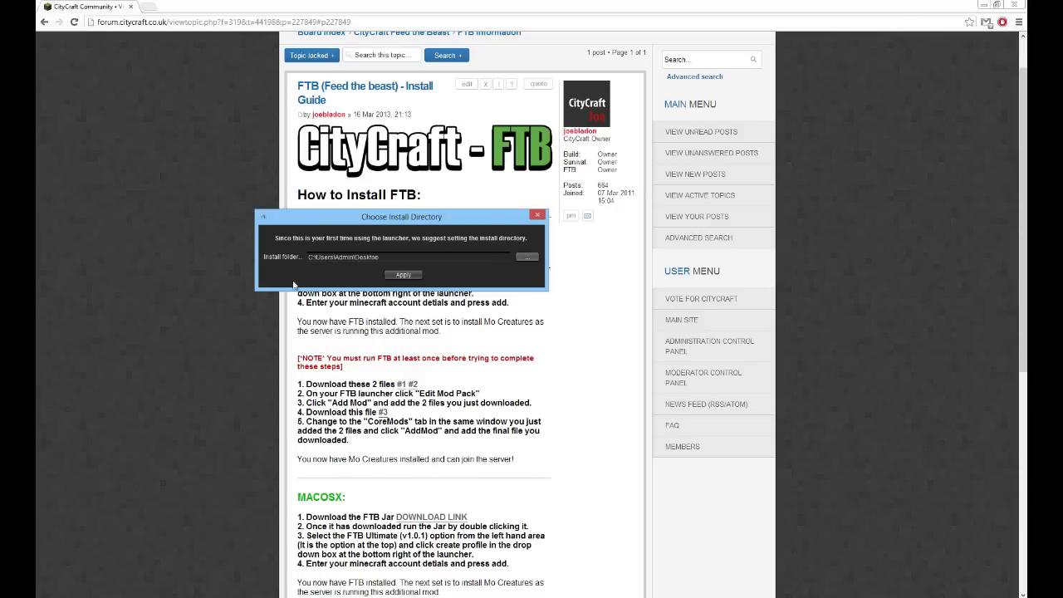
left_click(406, 274)
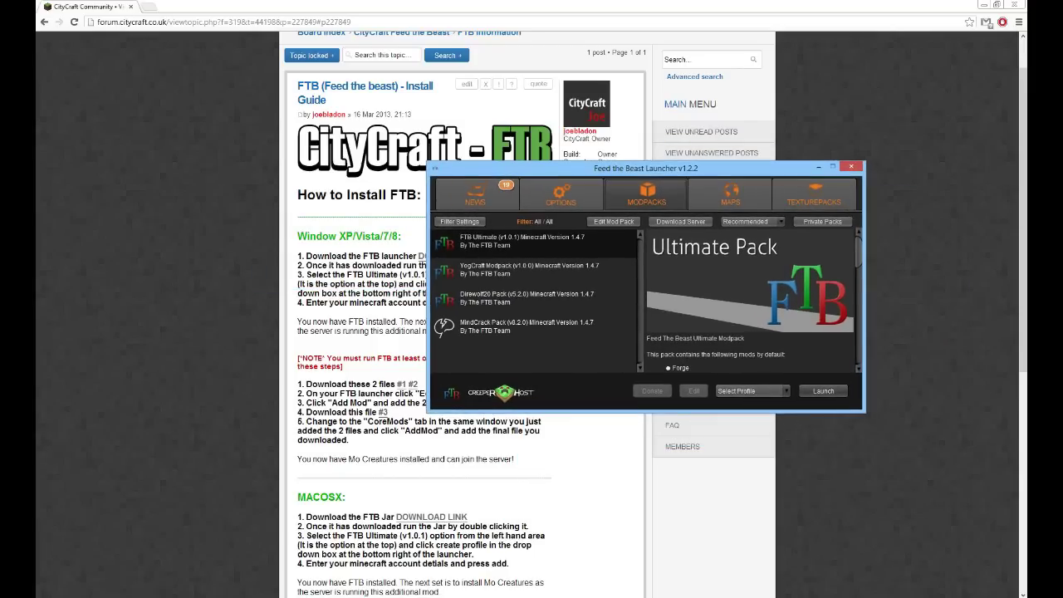
Arrange the console and launcher windows, leaving the launcher at the upper left over the forum
left_click_drag(351, 252, 308, 135)
left_click(623, 168)
left_click_drag(622, 168, 498, 225)
left_click(233, 138)
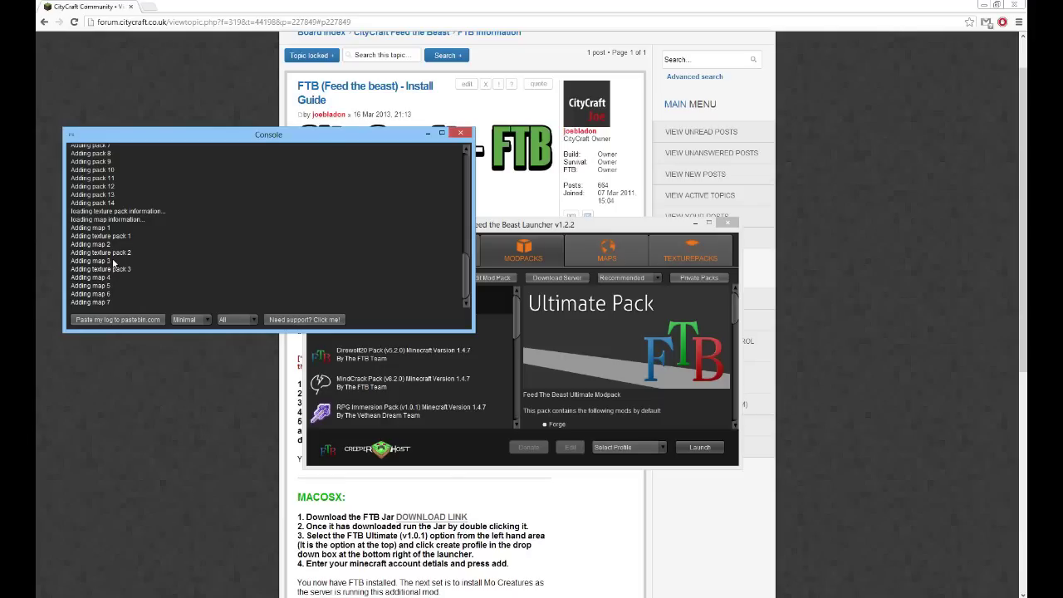
left_click_drag(576, 228, 335, 122)
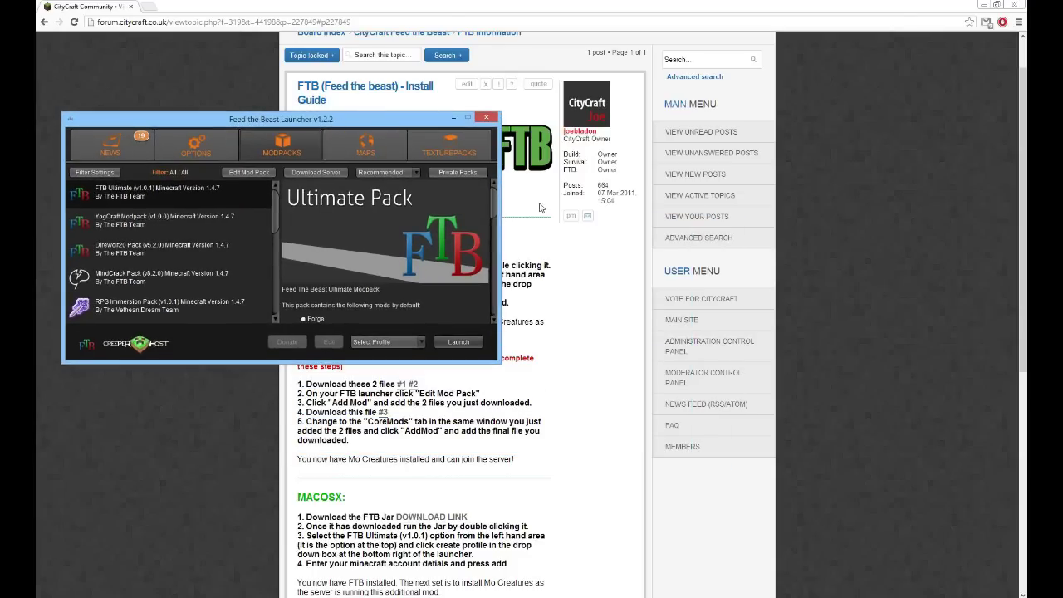
left_click(579, 4)
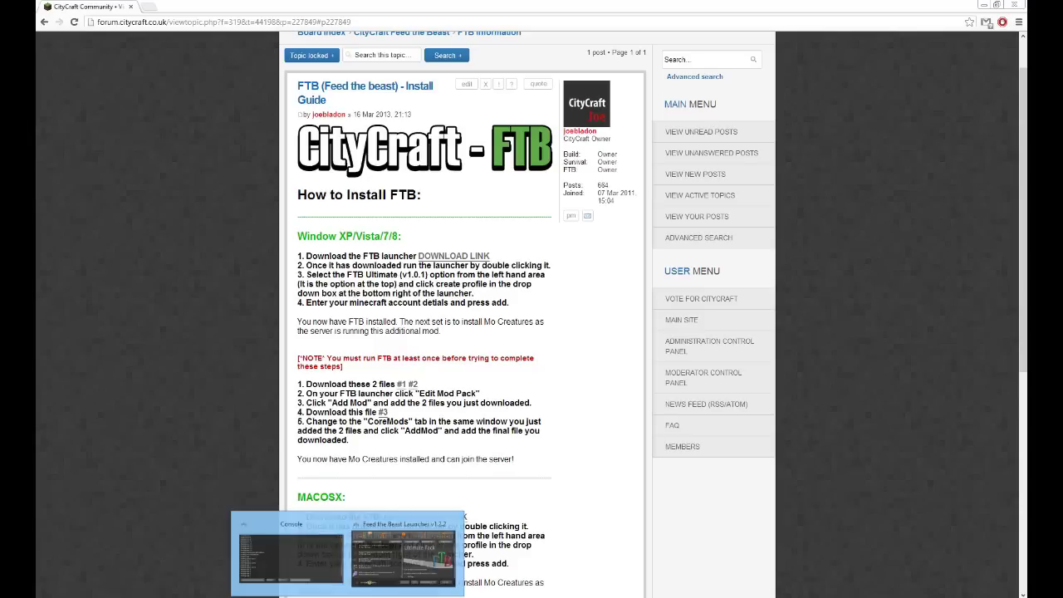
key("alt+Tab")
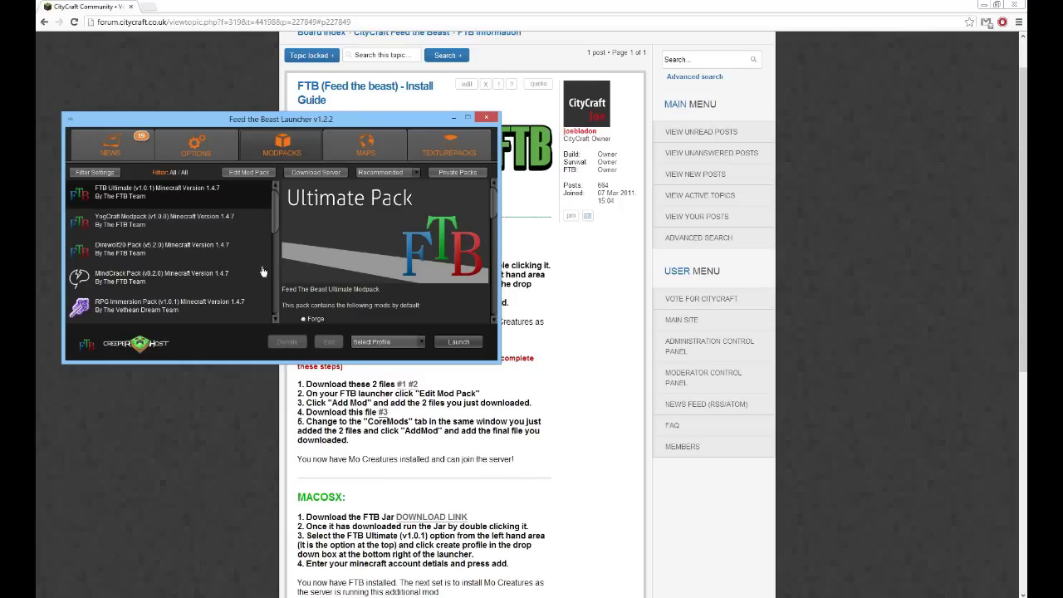
mouse_move(275, 202)
left_mouse_down()
mouse_move(275, 228)
mouse_move(266, 186)
left_mouse_up()
Add and select a launcher profile with the player's Minecraft username and password
left_click(405, 342)
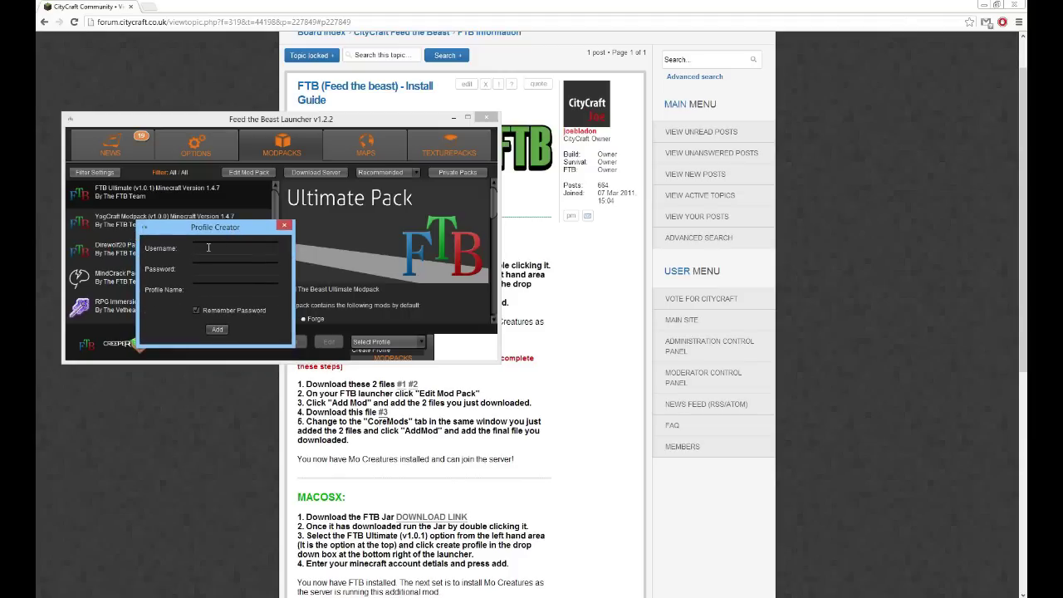
type("Joebladon")
left_click(217, 330)
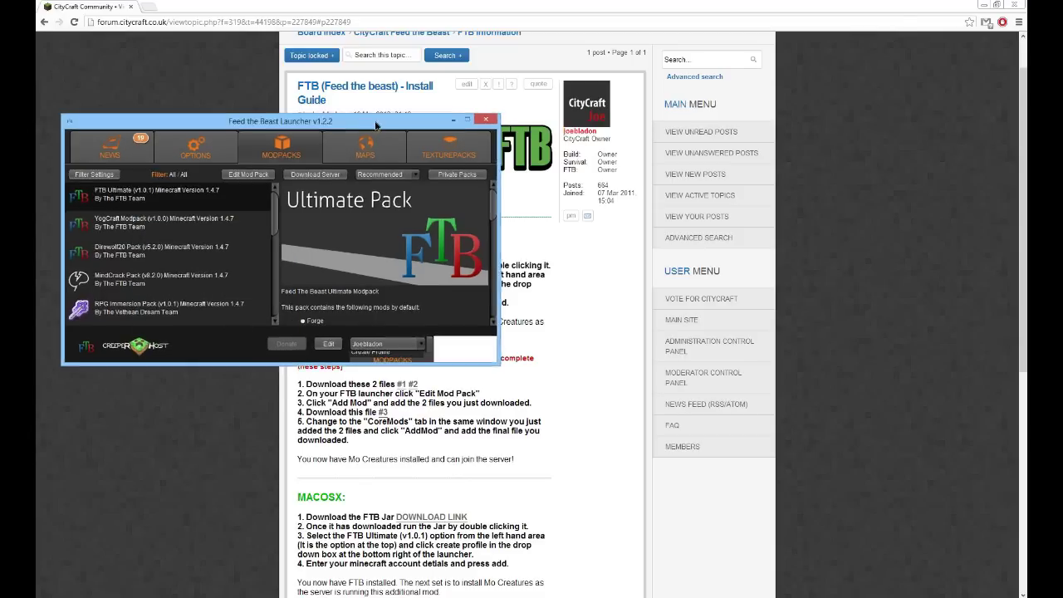
left_click_drag(365, 119, 380, 135)
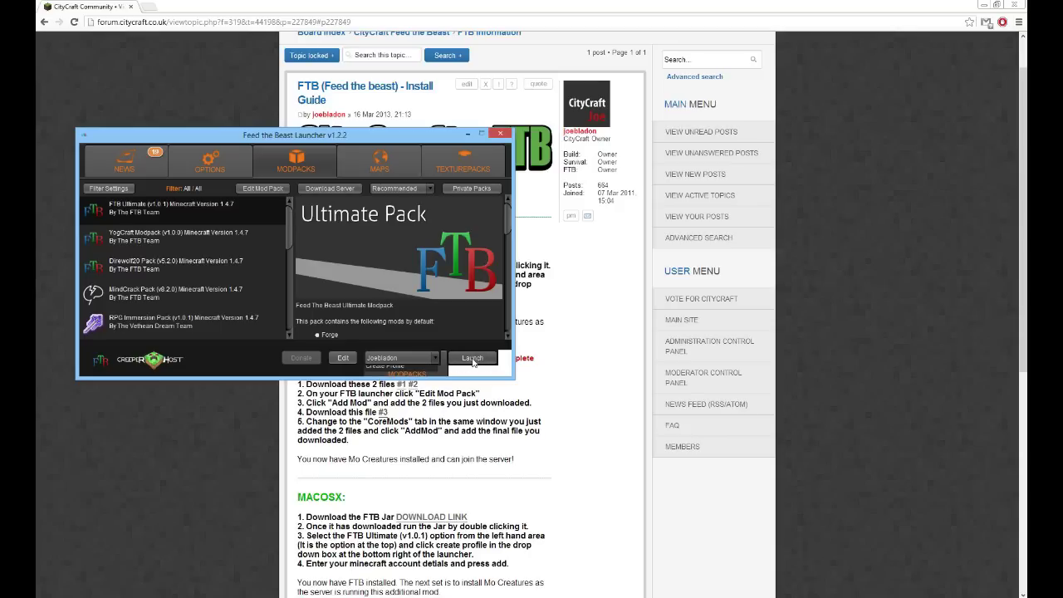
Launch FTB Ultimate and let the launcher download the Minecraft files
left_click(472, 357)
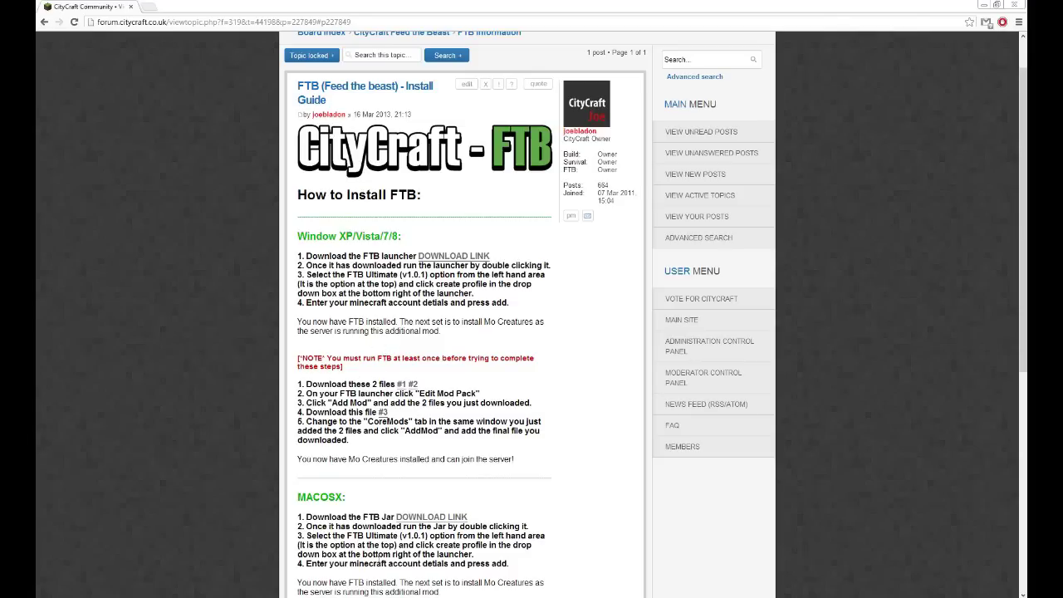
left_click(419, 551)
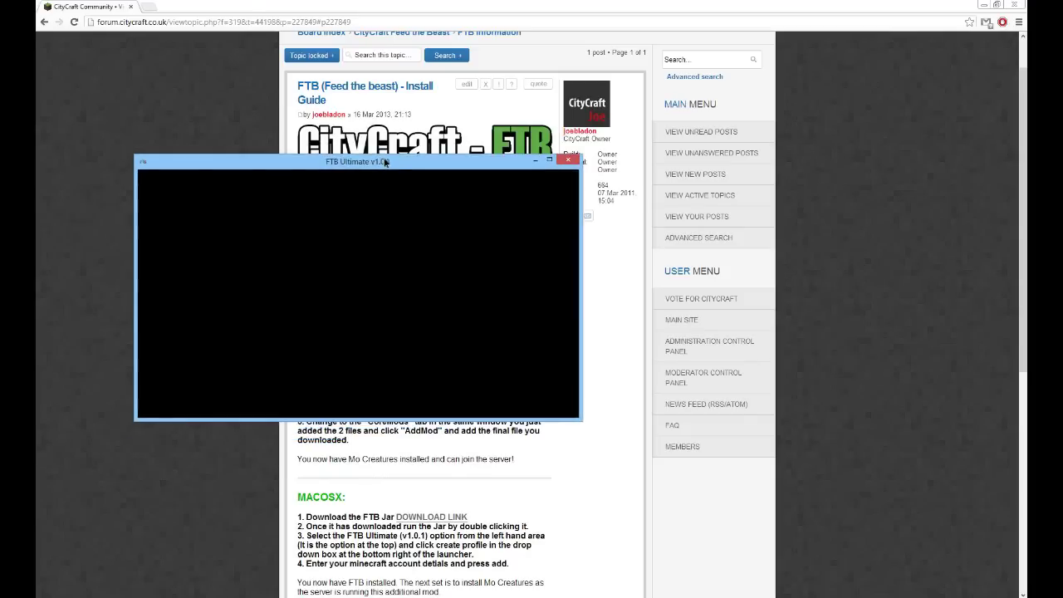
Centre the Forge download dialog and hide the console once the 1.4.7 menu appears
left_click_drag(36, 331, 340, 272)
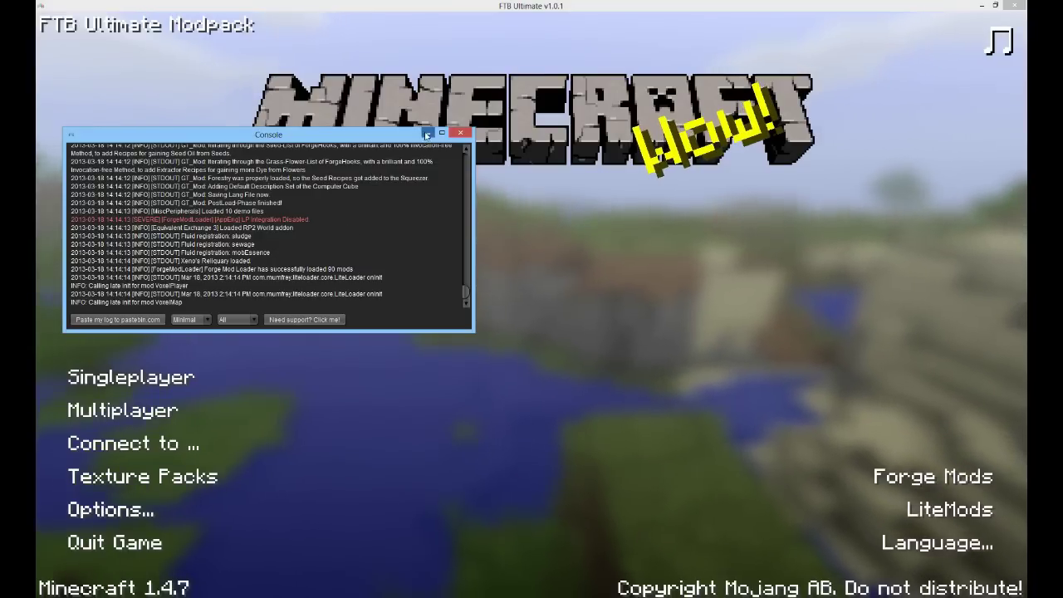
left_click(427, 135)
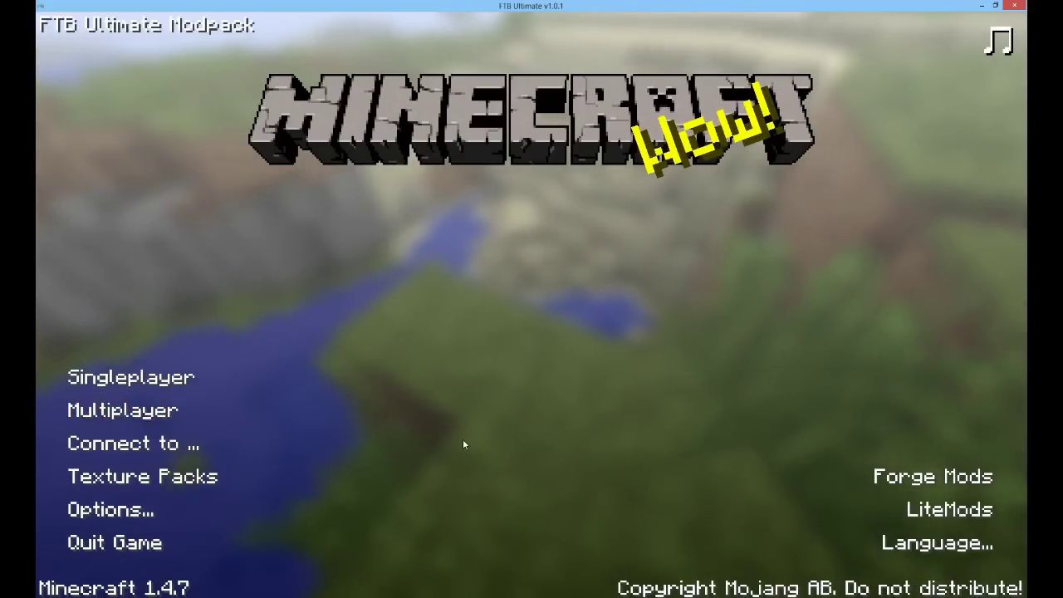
Quit Minecraft and download the Mo' Creatures and CustomMobSpawner zips from the guide
left_click(1013, 6)
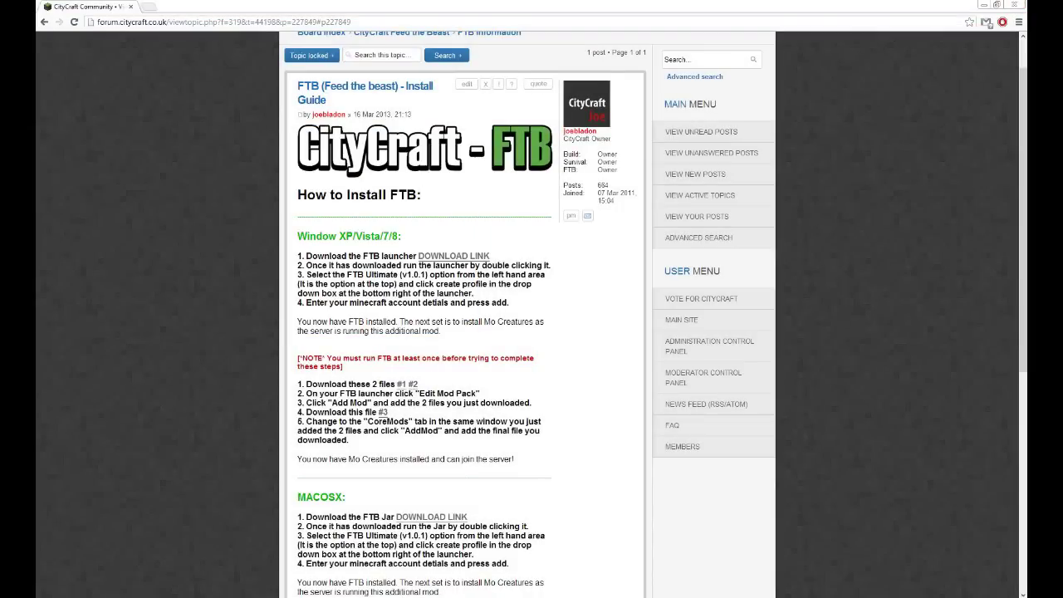
scroll(240, 275, "down", 1)
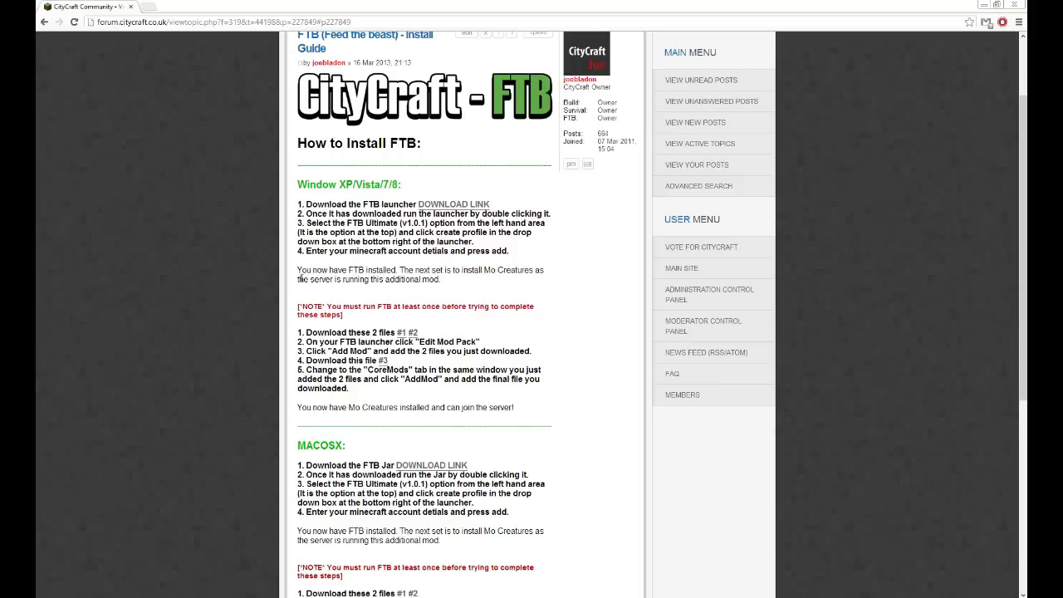
left_click(401, 332)
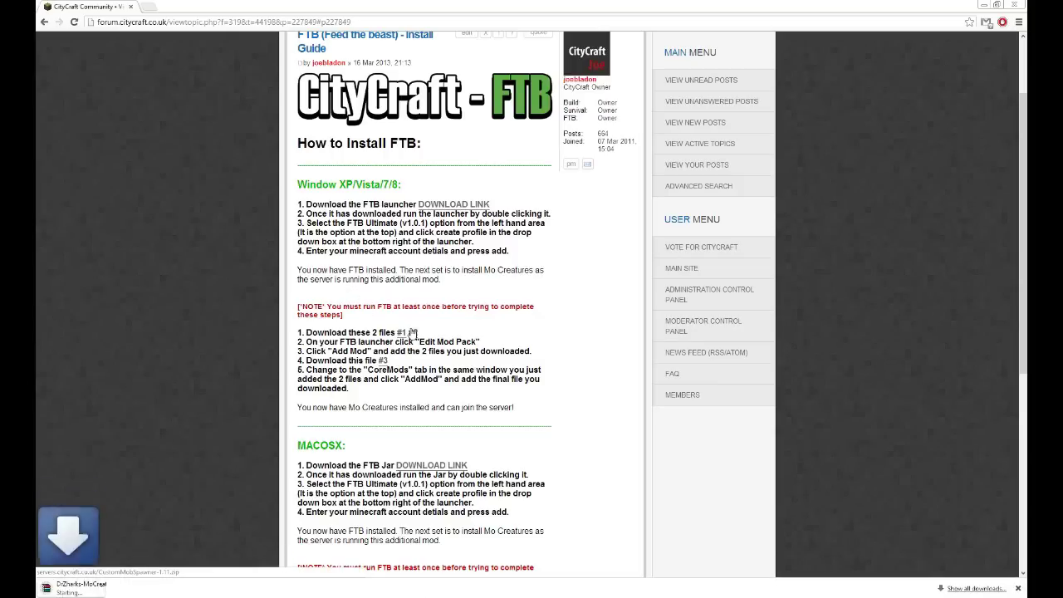
left_click(413, 332)
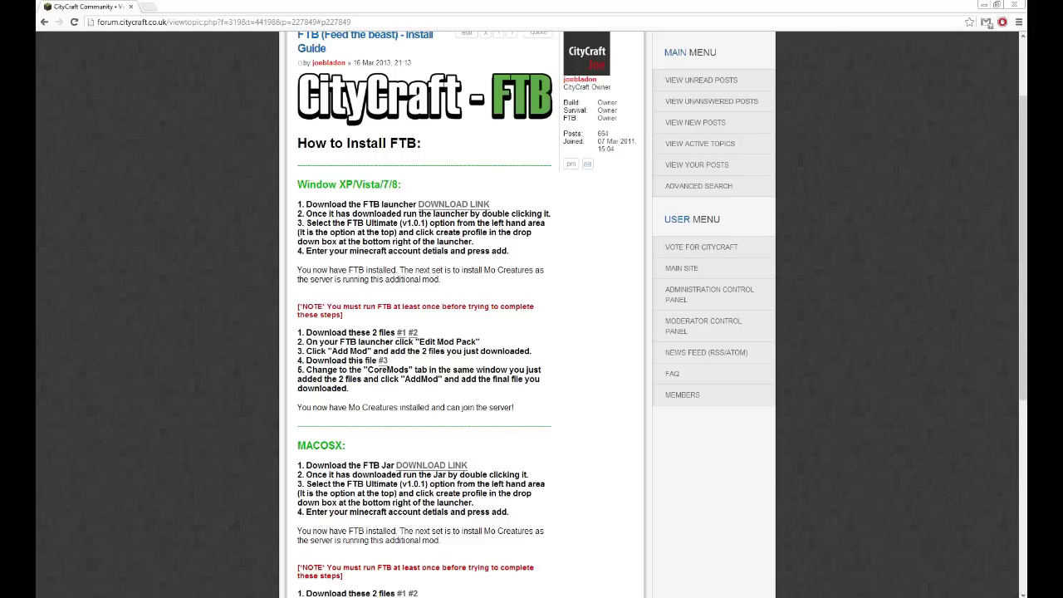
Start FTB_Launcher from the Downloads folder, which now holds both mod zips
left_click_drag(415, 207, 610, 176)
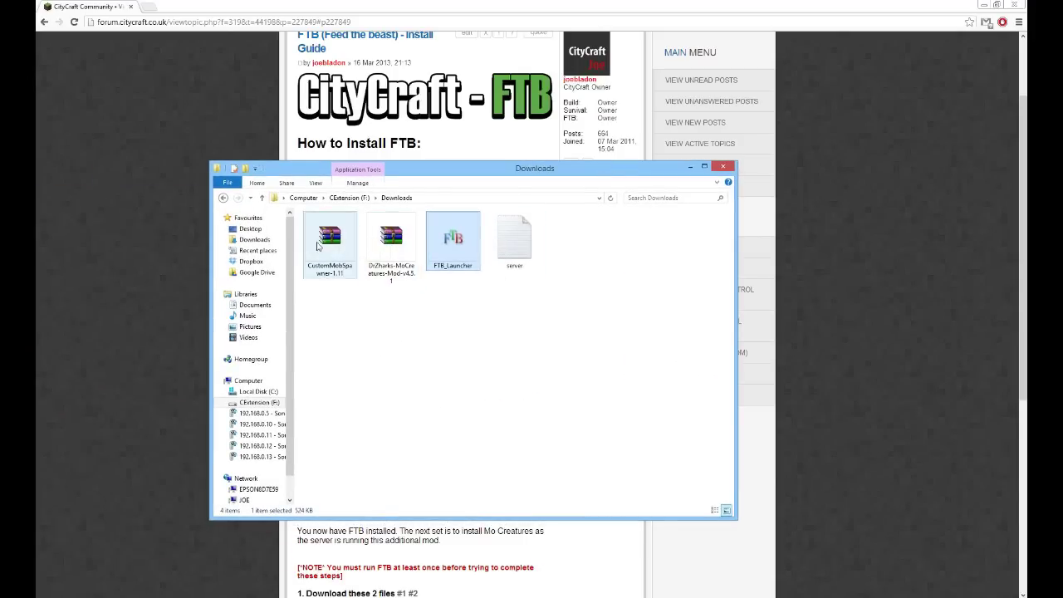
double_click(453, 241)
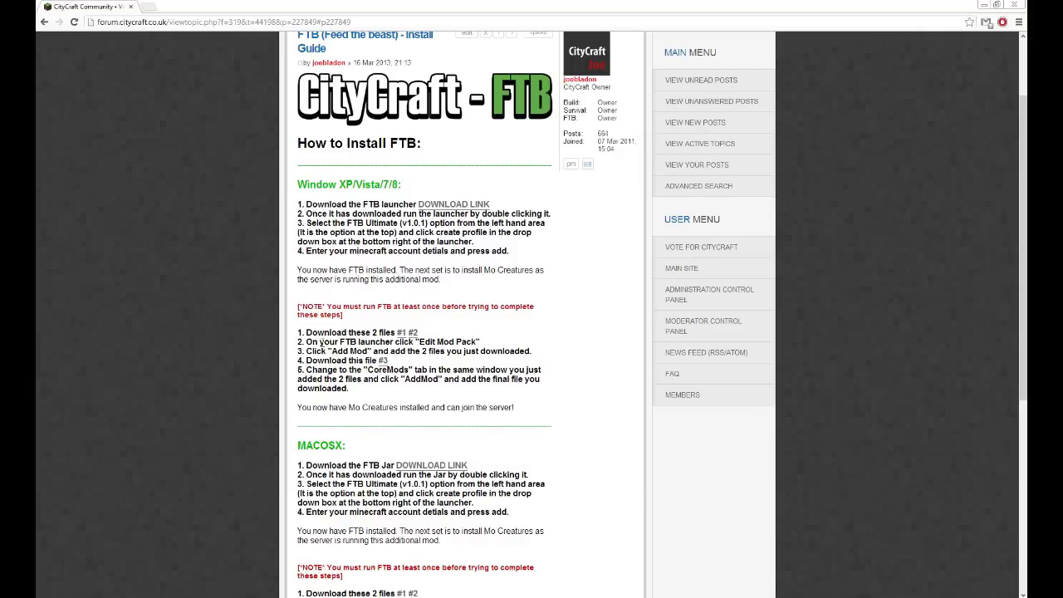
left_click(127, 590)
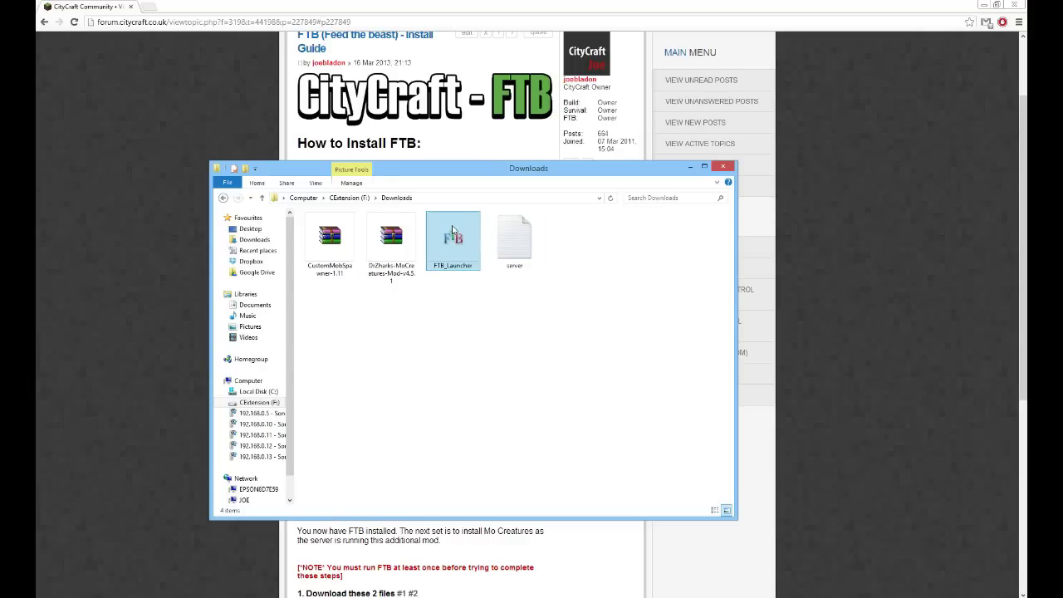
left_click(452, 242)
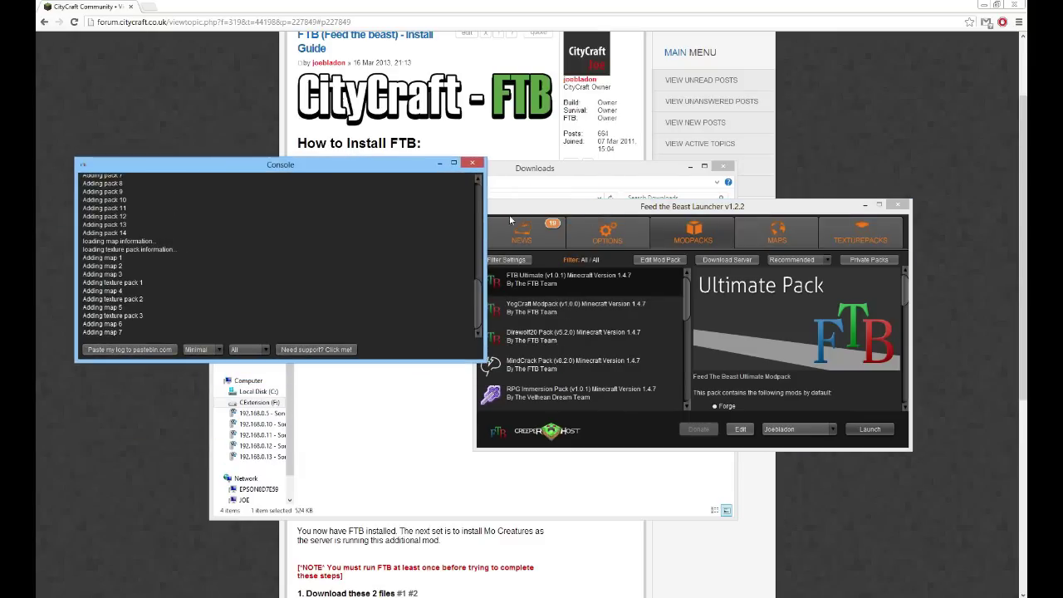
Add the DrZharks-MoCreatures-Mod-v4.5.1 zip to the pack's enabled mods in Mod Pack Editor
left_click(592, 209)
left_click(654, 262)
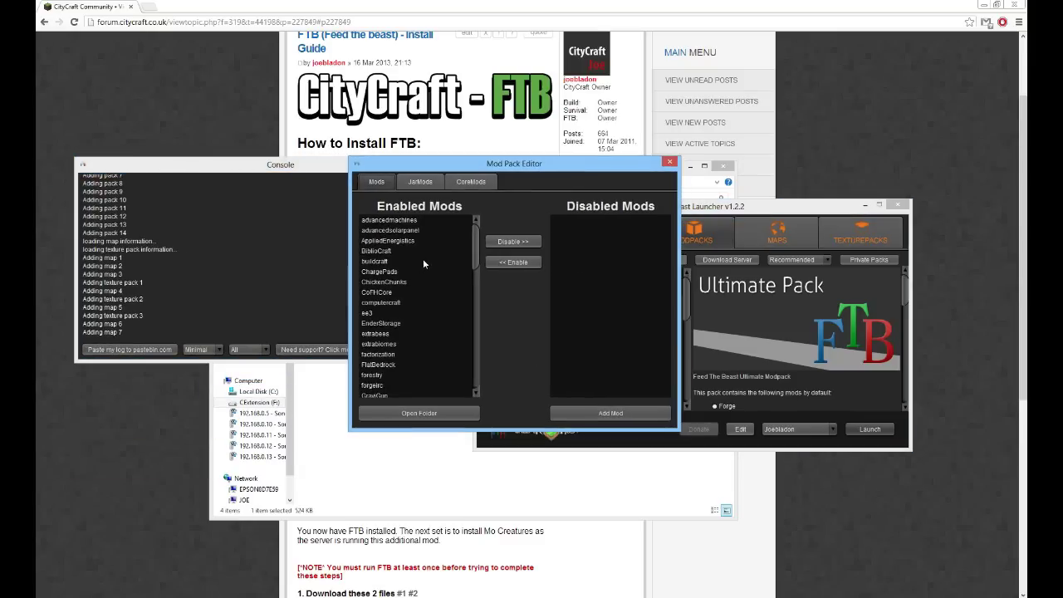
left_click_drag(473, 231, 474, 310)
scroll(414, 291, "up", 8)
left_click(598, 417)
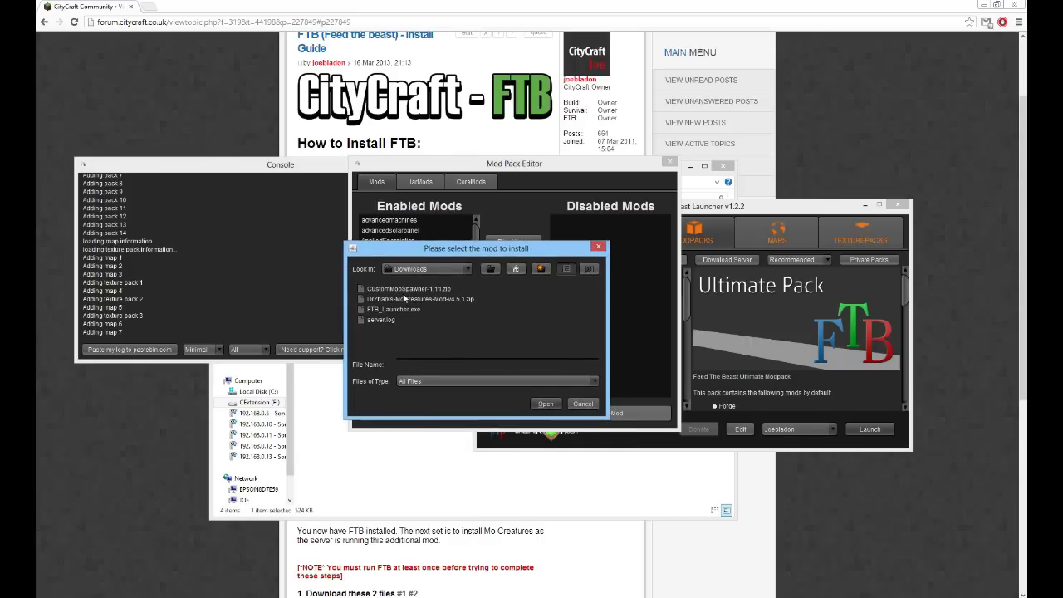
double_click(399, 300)
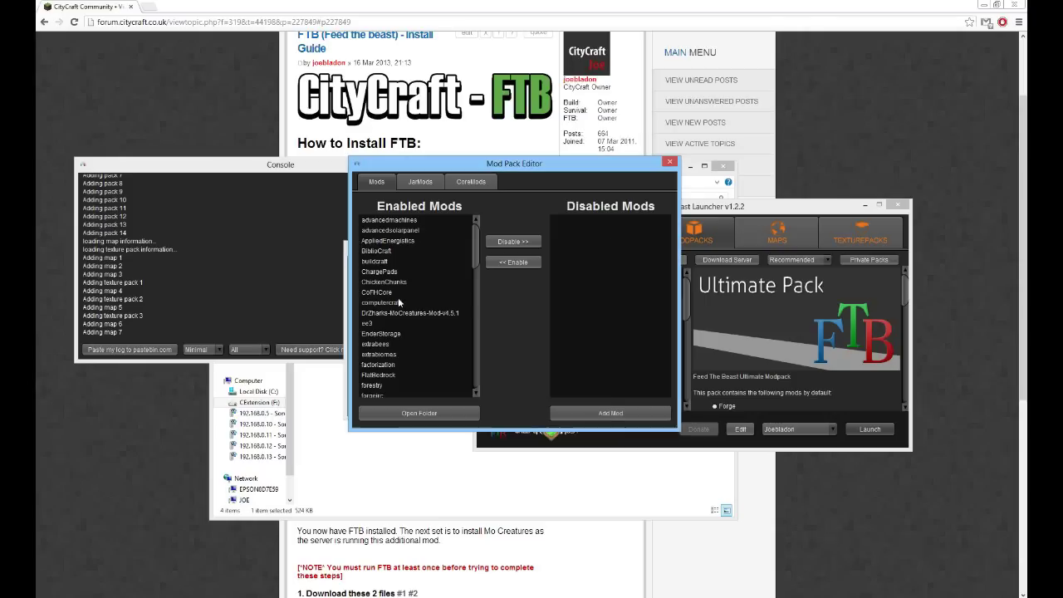
Add CustomMobSpawner-1.11.zip to the enabled mods and bring the Chrome install guide back
left_click(590, 411)
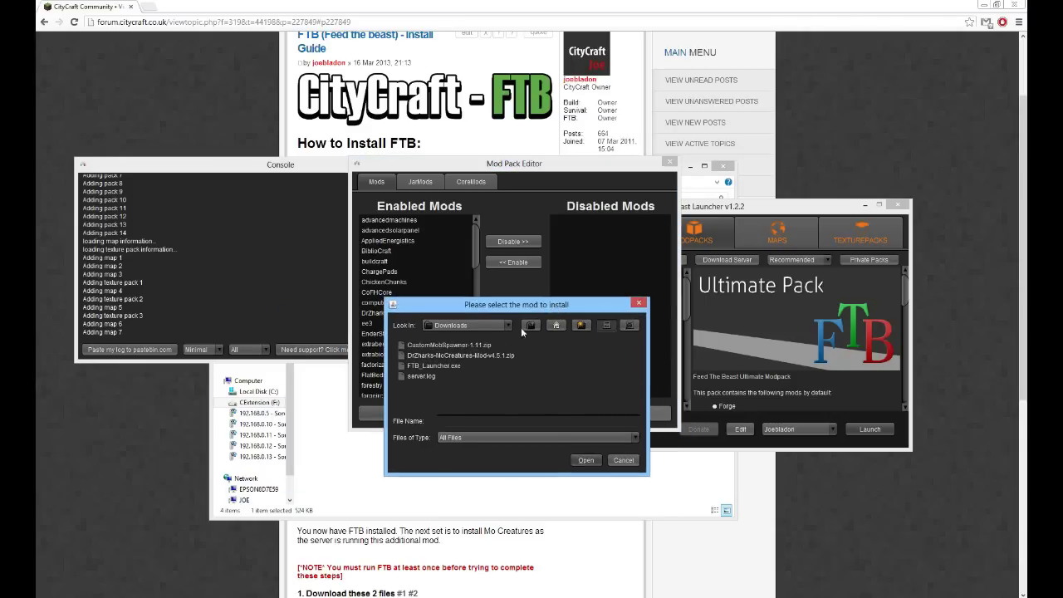
left_click(443, 346)
left_click(462, 348)
left_click(585, 459)
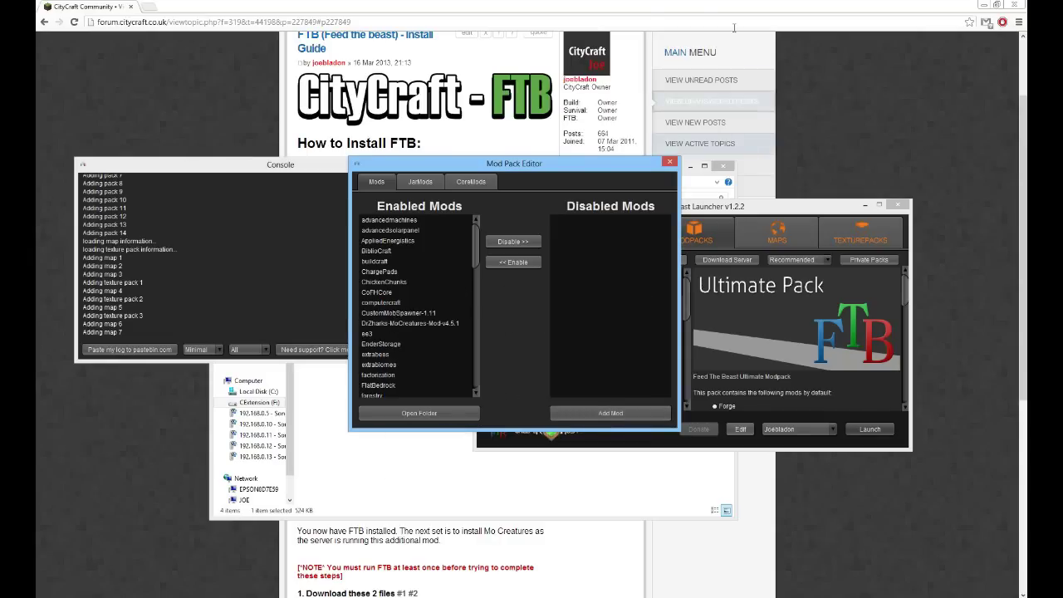
left_click(642, 6)
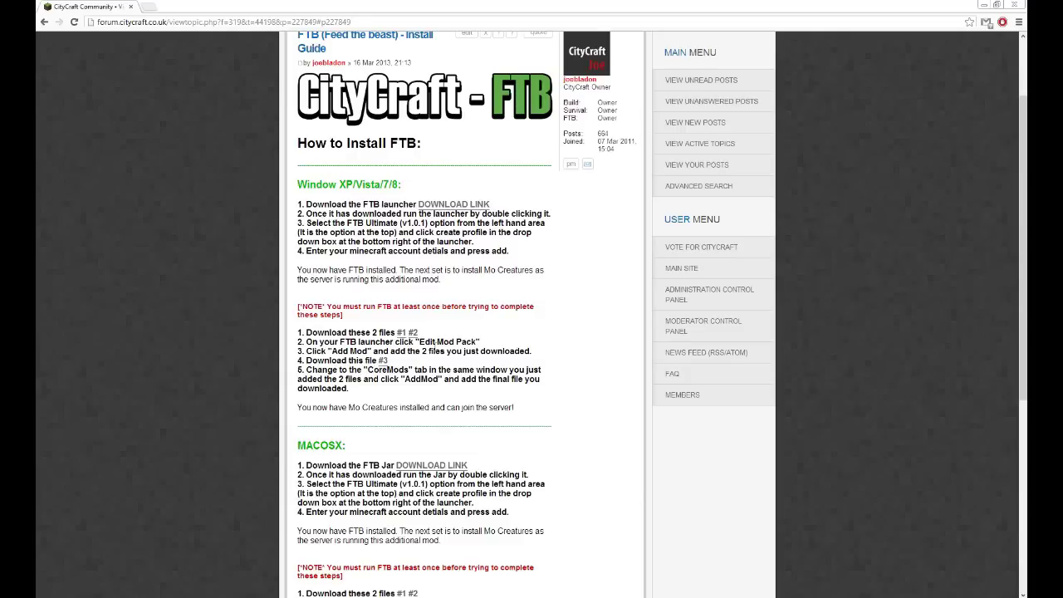
Download GuiAPI-0.15.2-1.4.6.jar from the guide's #3 link, keeping it despite Chrome's warning
left_click(384, 360)
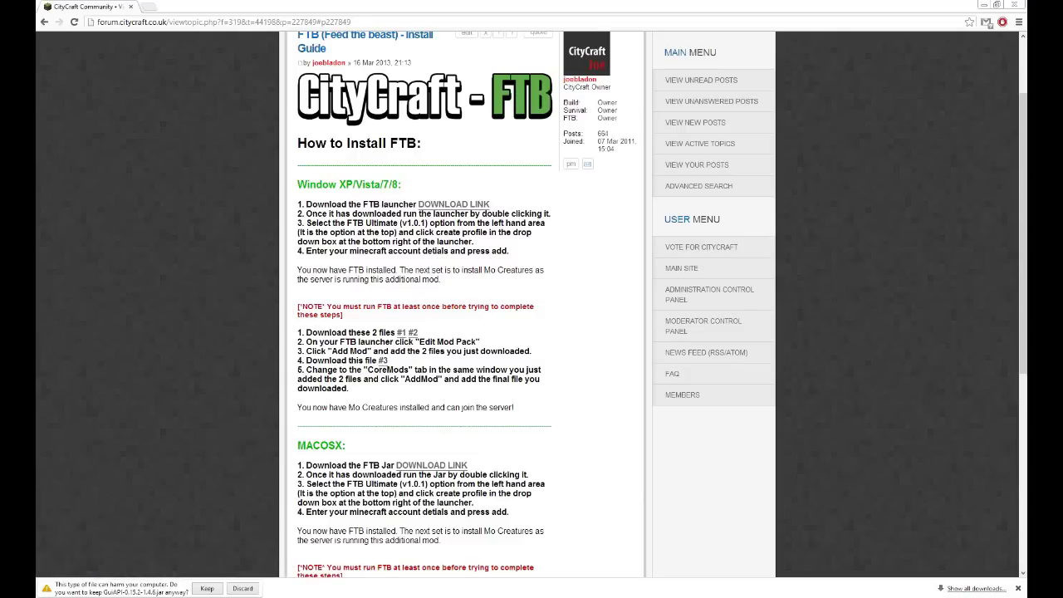
left_click(207, 588)
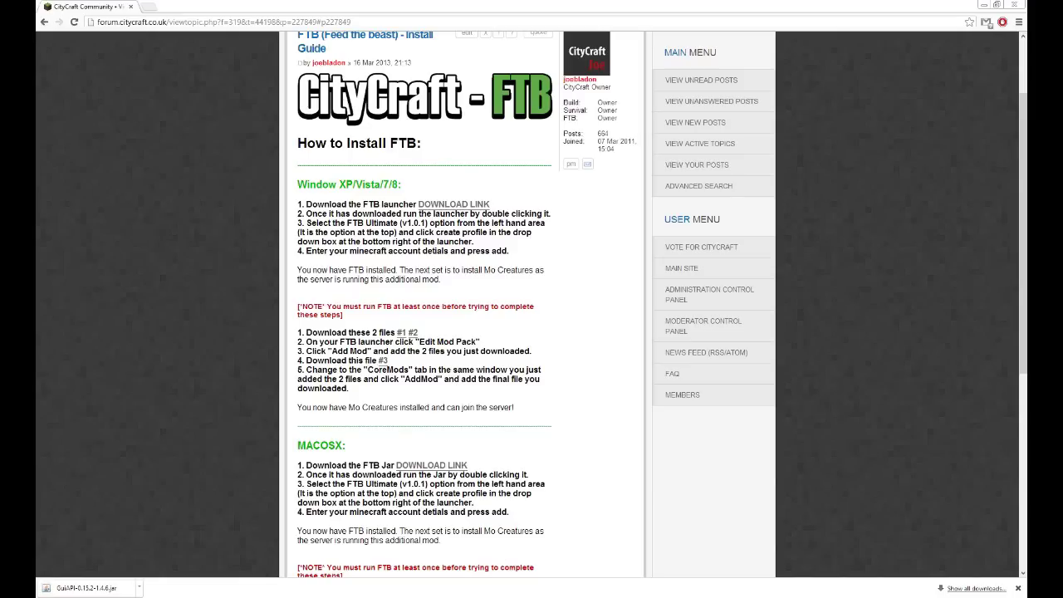
Add GuiAPI-0.15.2-1.4.6.jar to the CoreMods list in Mod Pack Editor
left_click(427, 552)
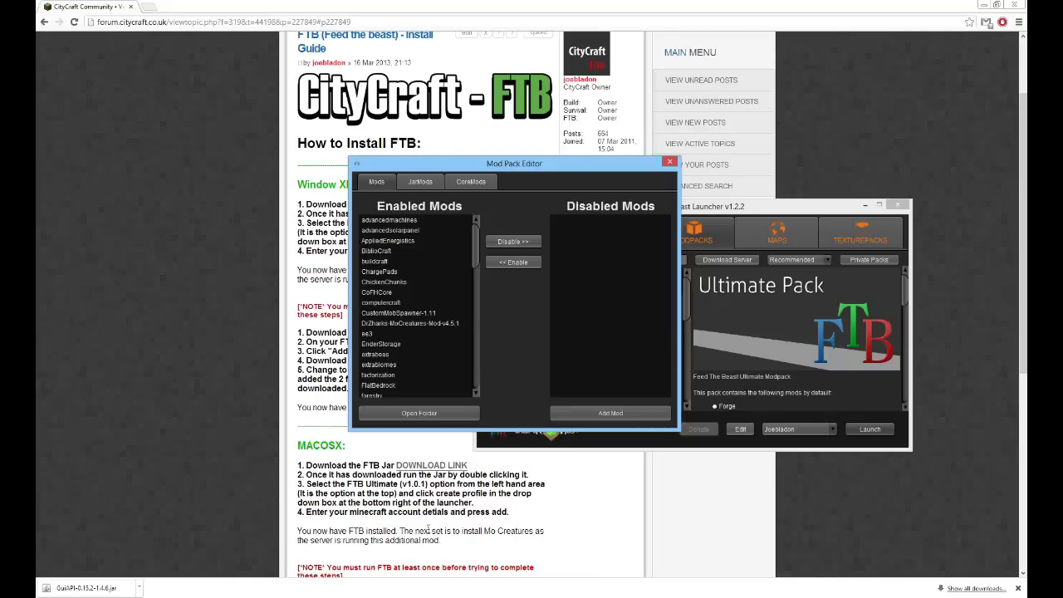
left_click_drag(548, 180, 480, 196)
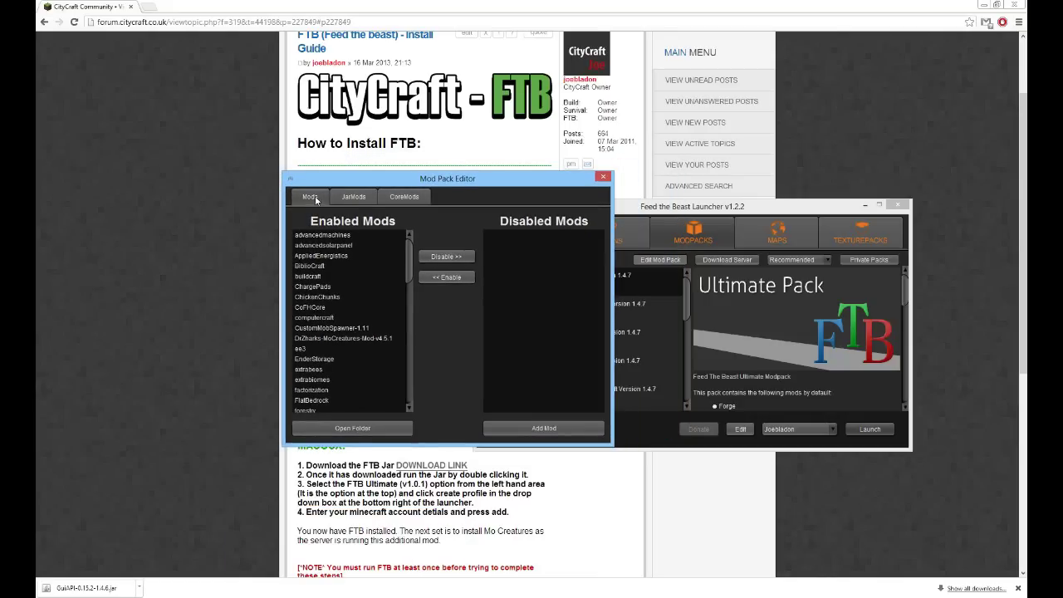
left_click(404, 197)
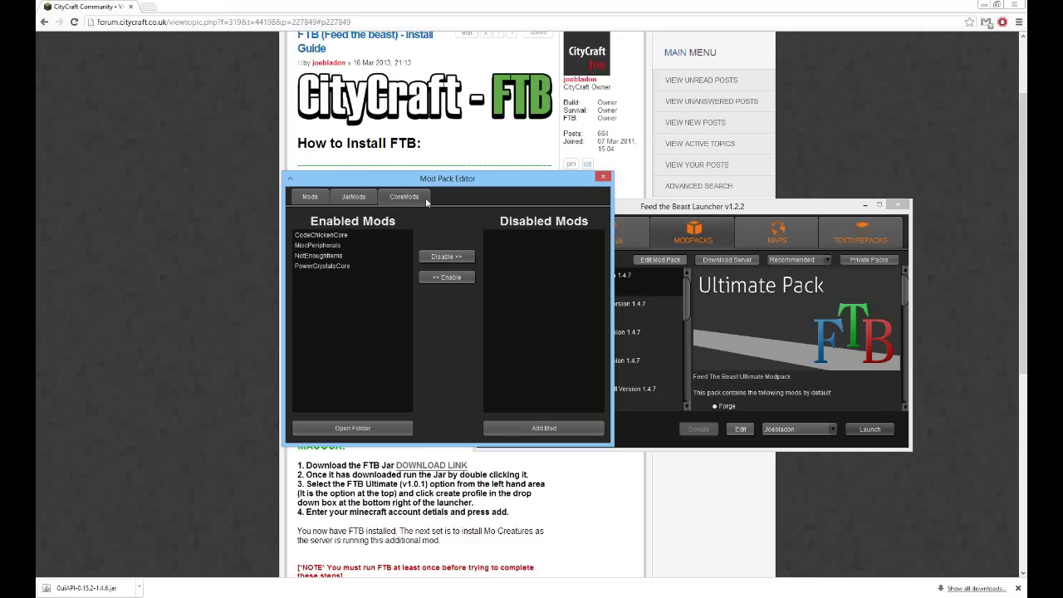
left_click(555, 430)
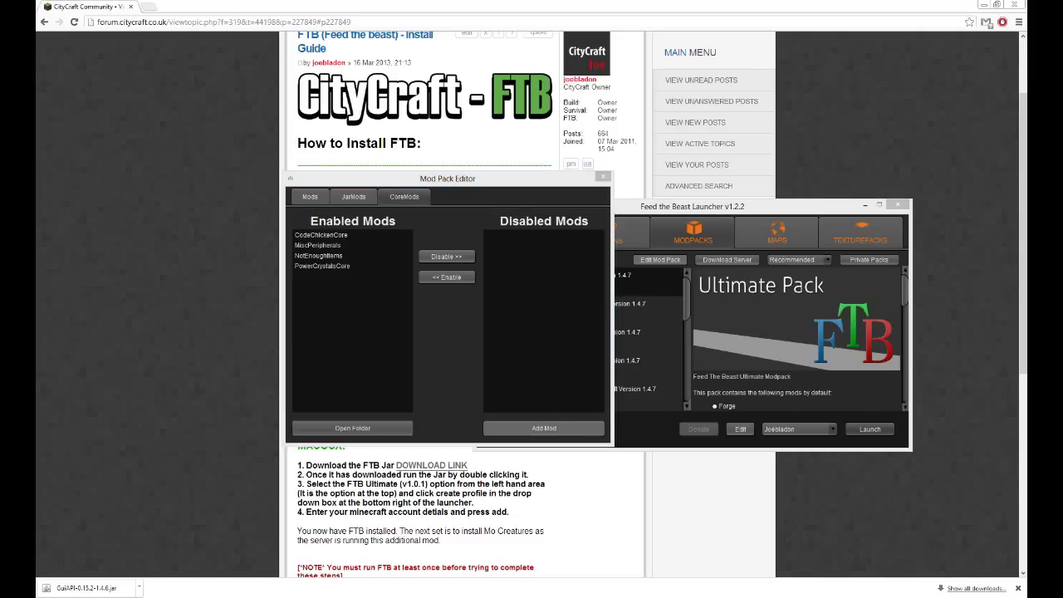
left_click(314, 345)
left_click(417, 363)
left_click(324, 344)
left_click(469, 428)
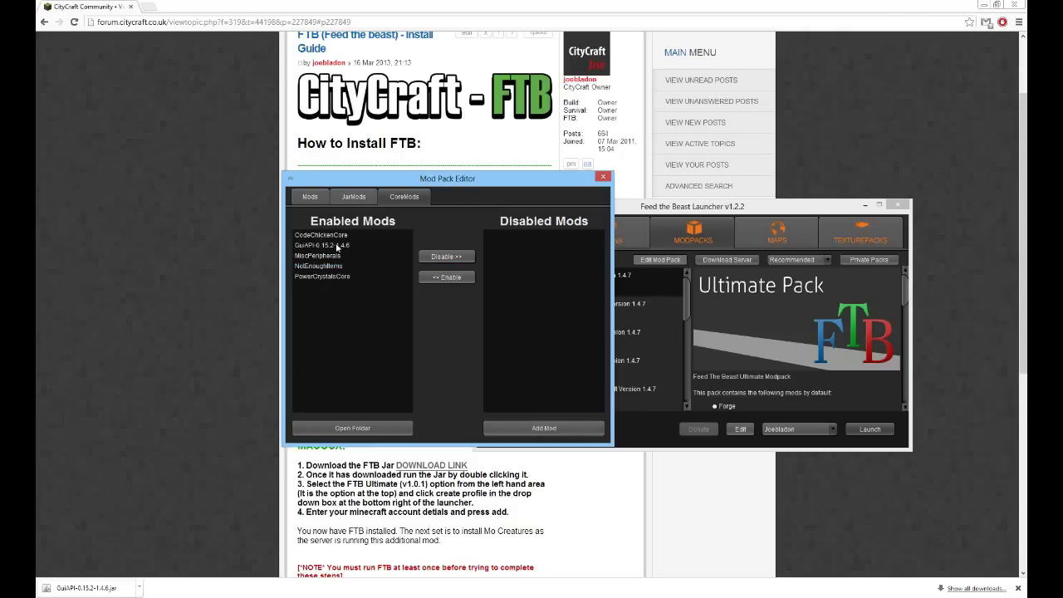
Close the editor and launch FTB Ultimate v1.0.1, declining the mod pack update
left_click(606, 177)
left_click_drag(723, 211, 388, 152)
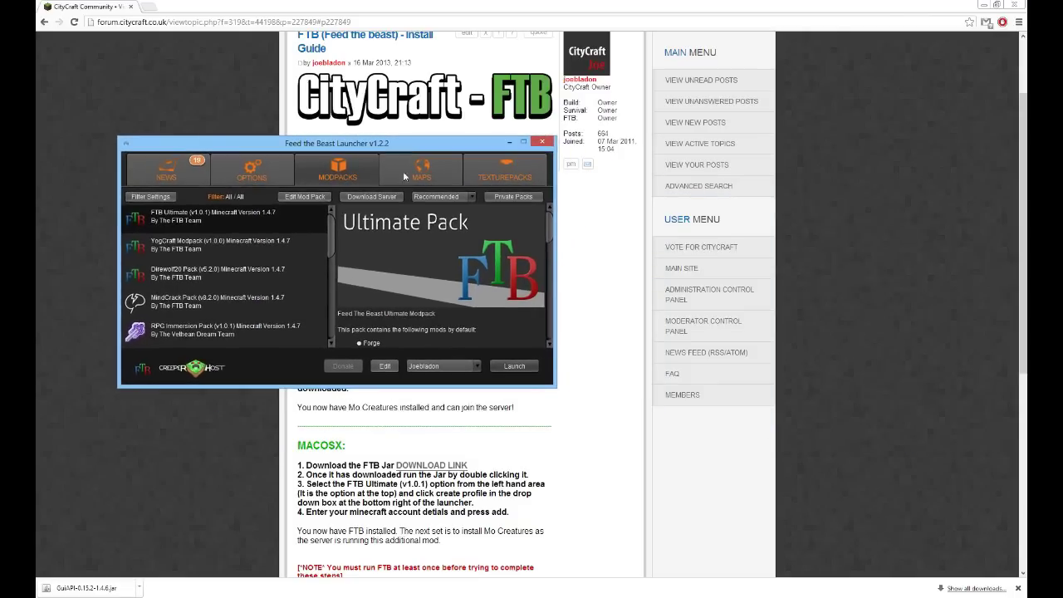
left_click(514, 366)
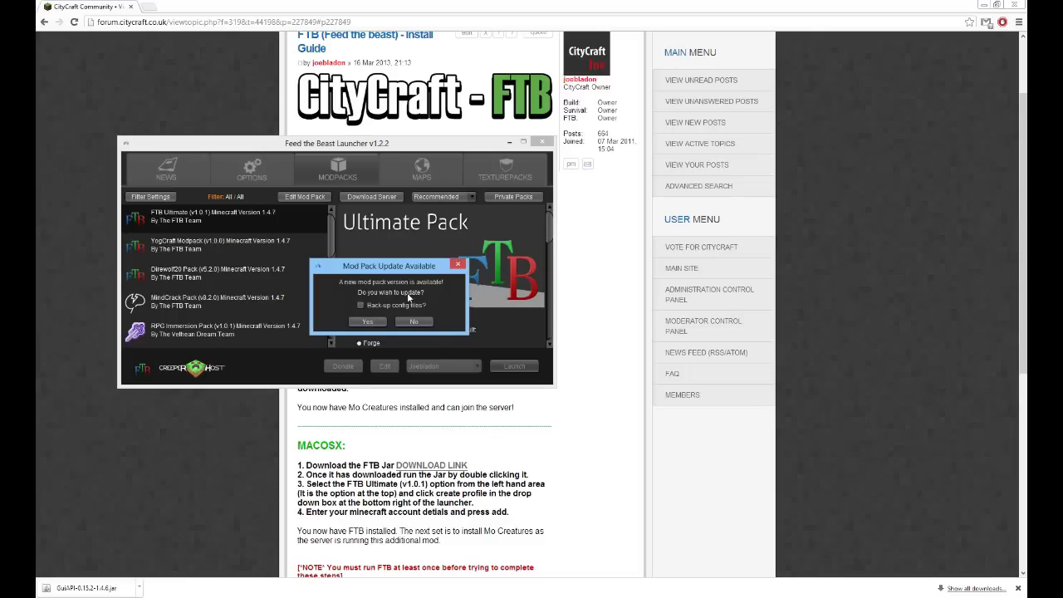
left_click(414, 322)
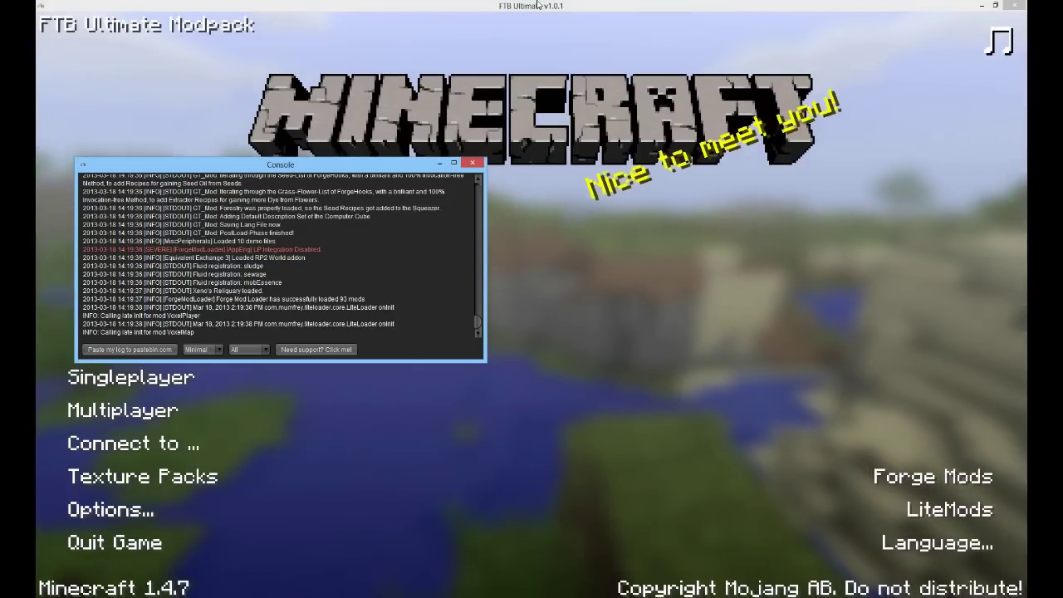
Save a preferred server named CityCraft with address servers.citycraft.co.uk:1339
left_click(538, 5)
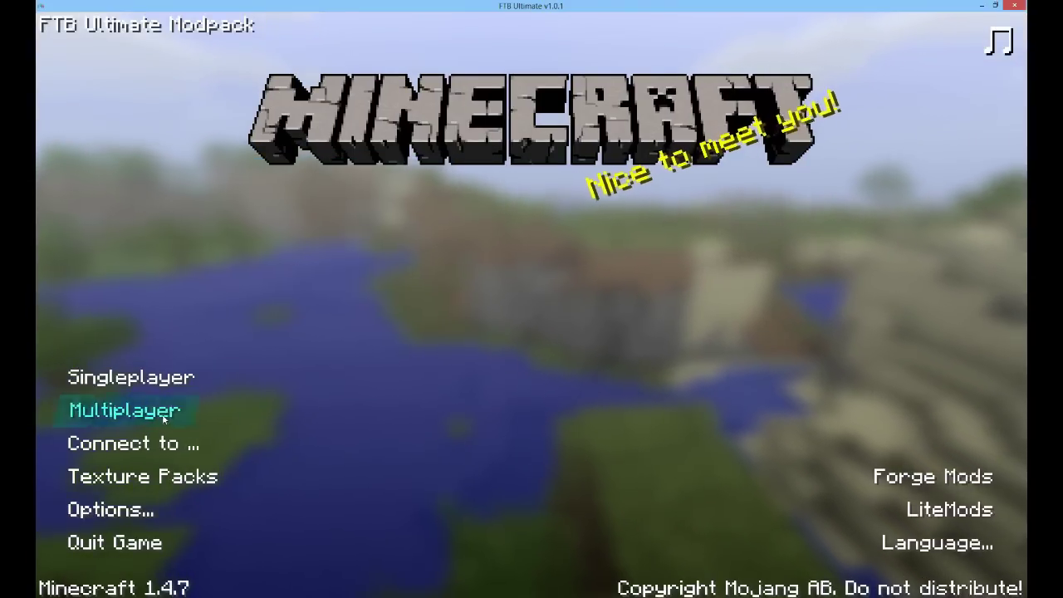
left_click(141, 417)
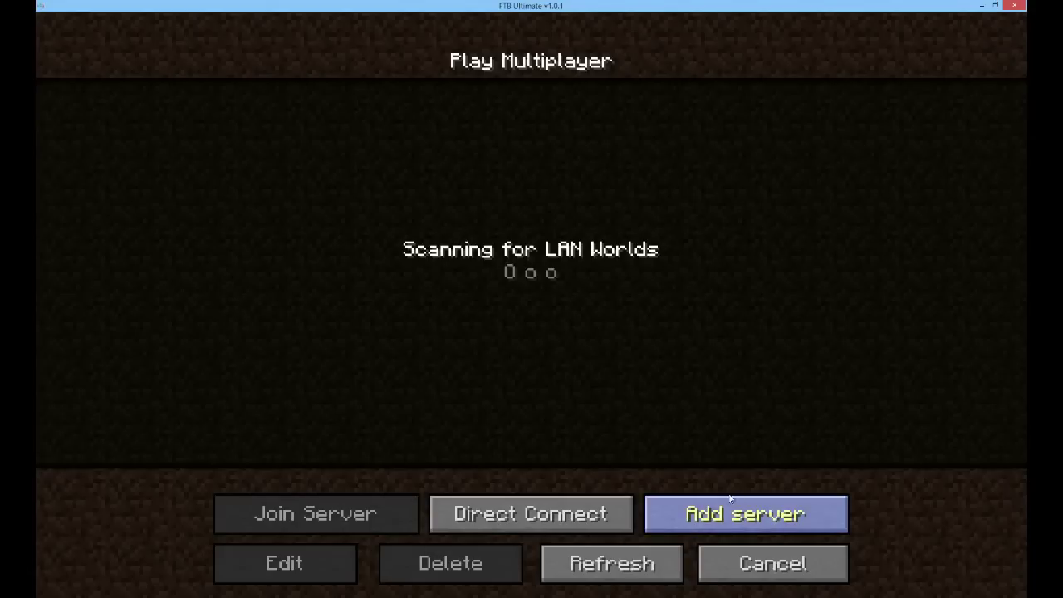
left_click(770, 558)
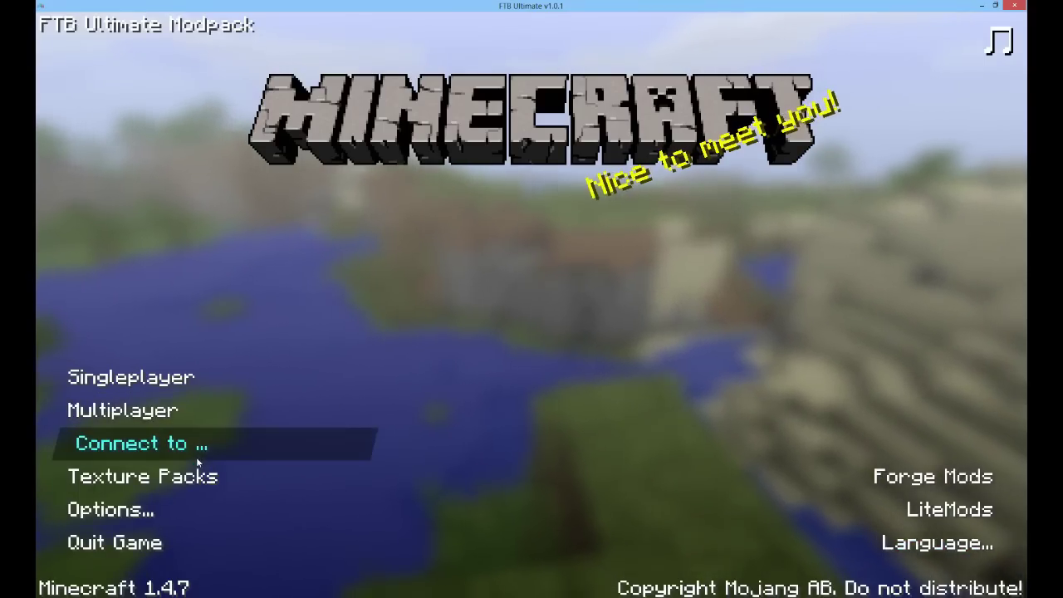
left_click(123, 447)
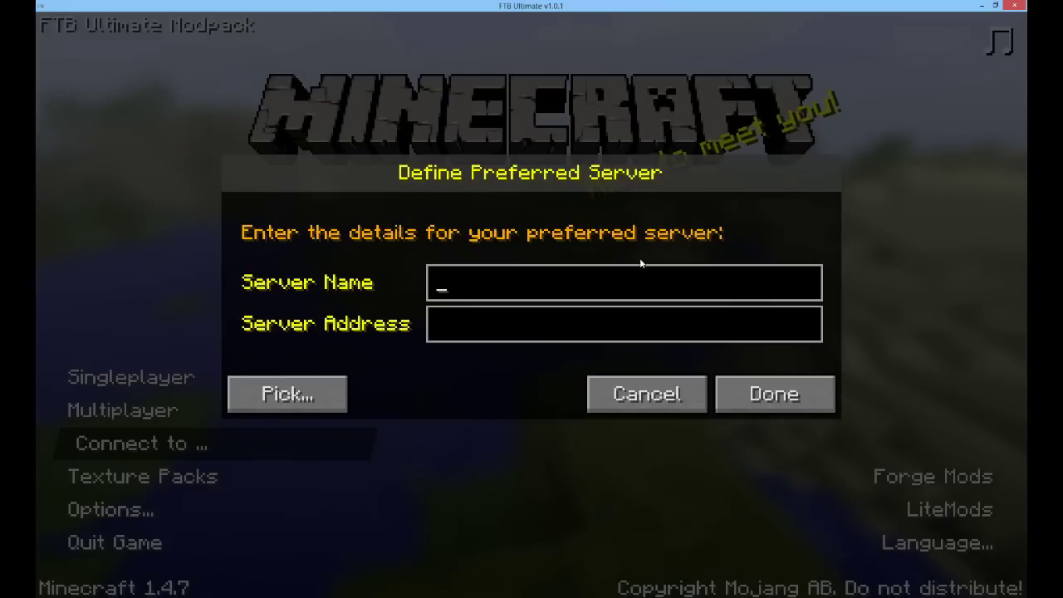
type("CityCraft")
key("Tab")
type("servers")
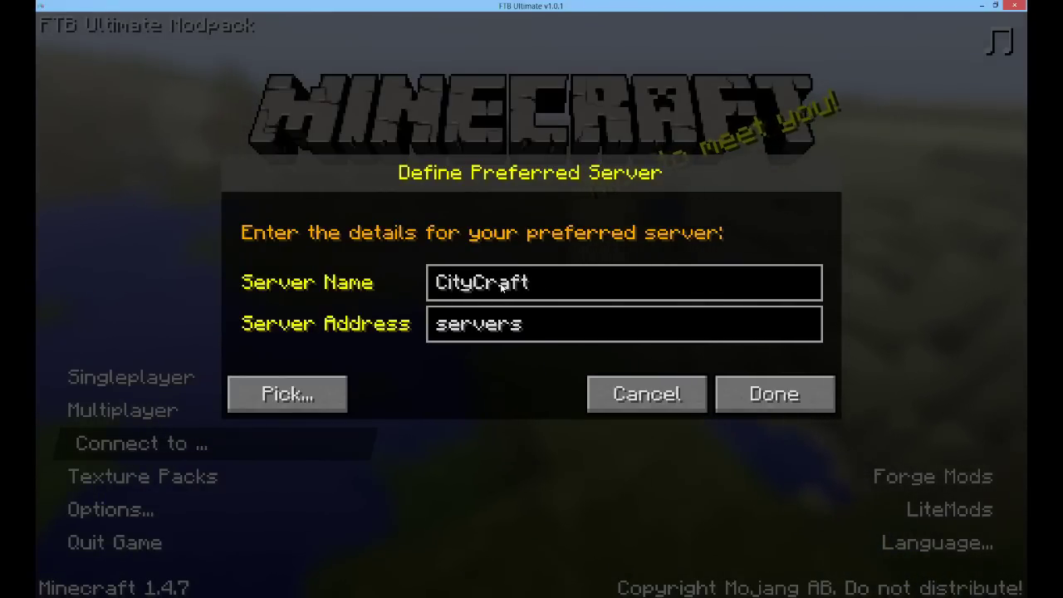
type(".citycraft.")
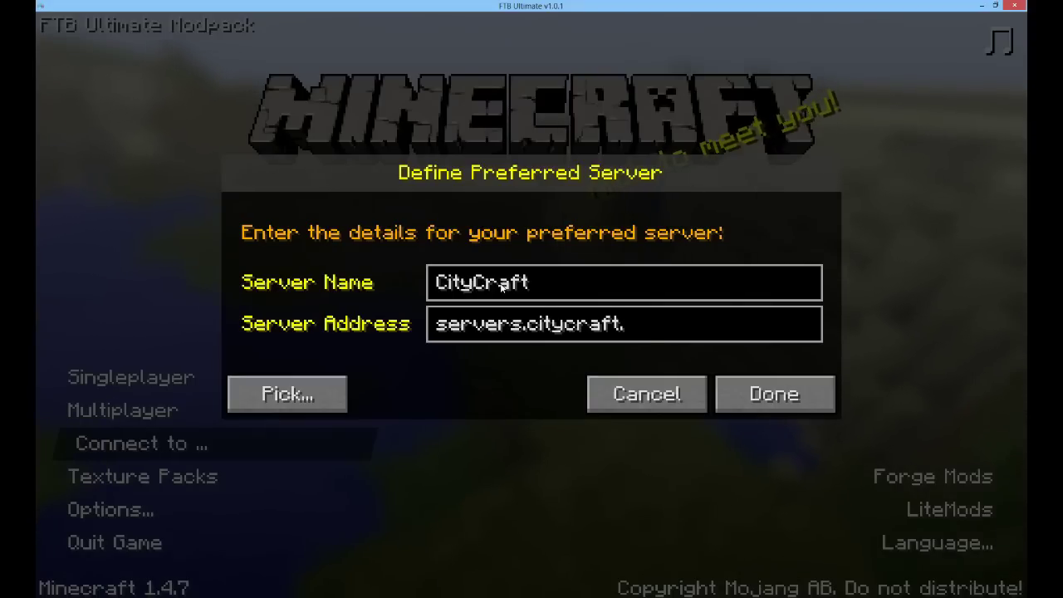
type("co.uk:1339")
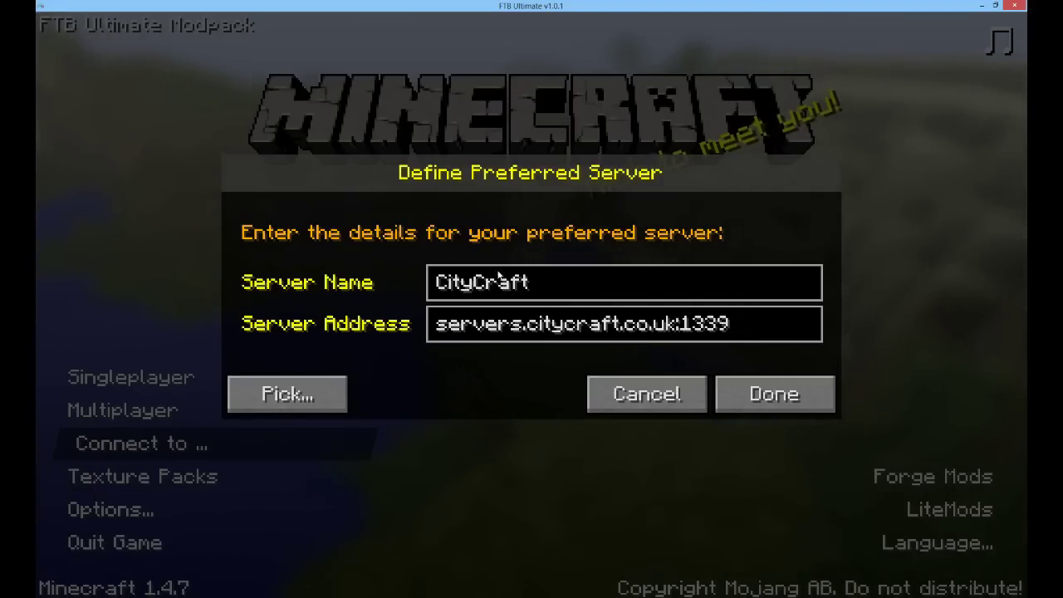
left_click(796, 402)
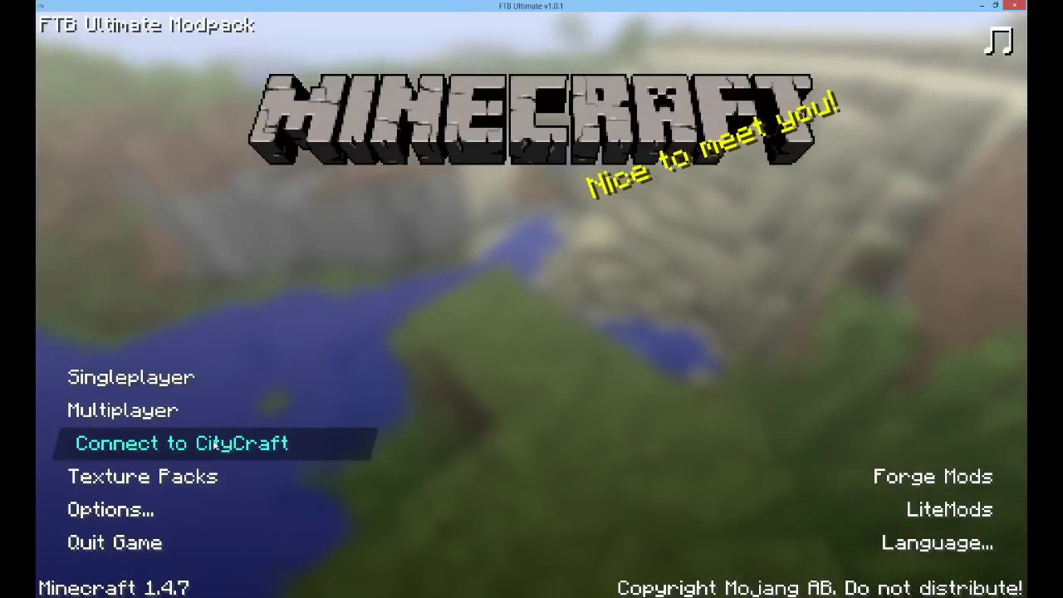
Connect to CityCraft and dismiss the VoxelMap welcome message once logged in
left_click(153, 446)
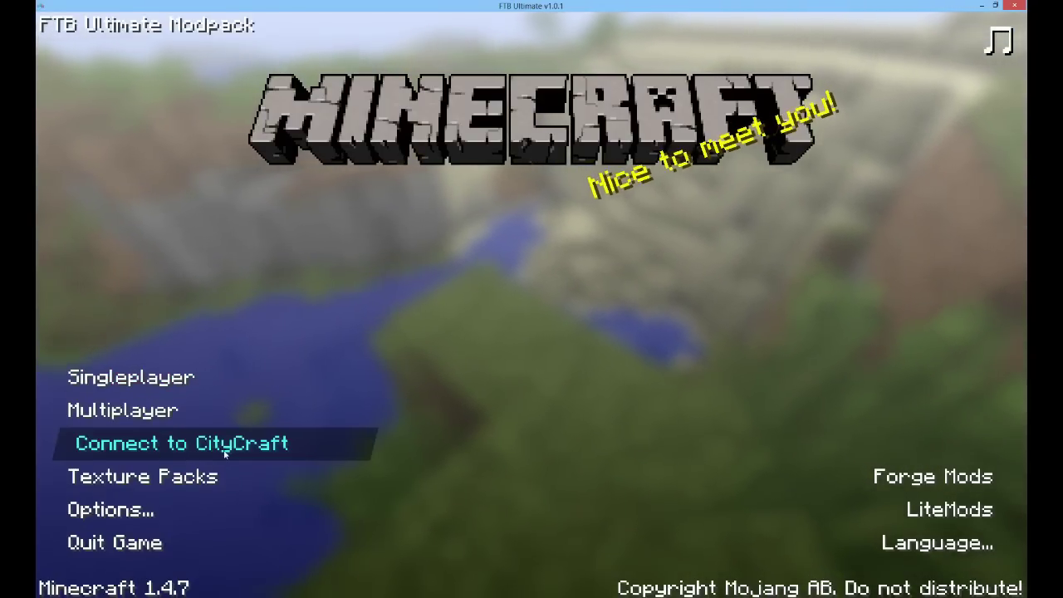
left_click(225, 445)
left_click(227, 444)
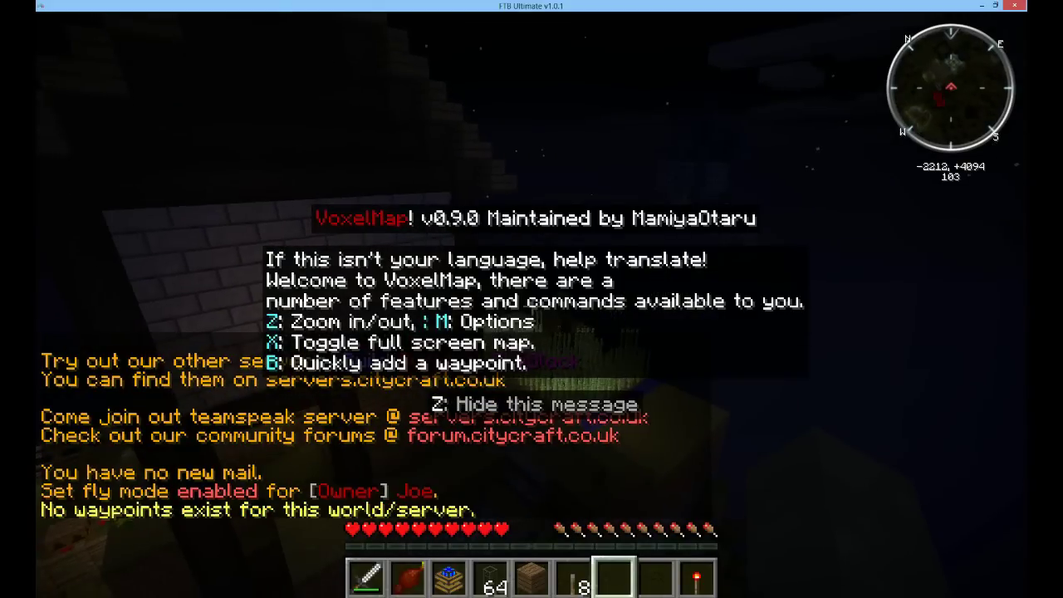
key("z")
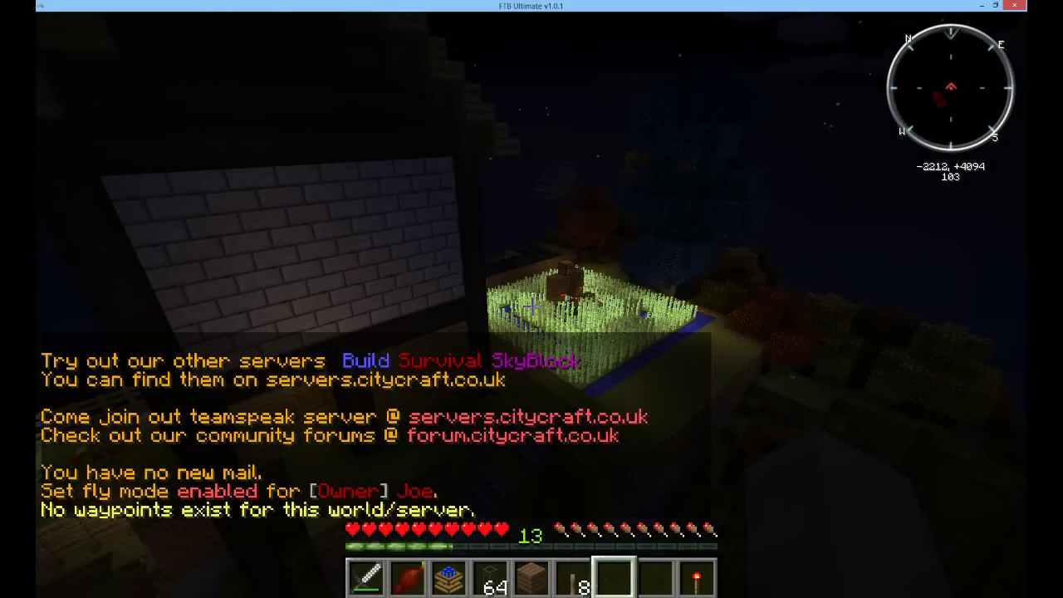
Fly down to the sugar cane farm and look around it and the dark ponds
key("w")
key("shift")
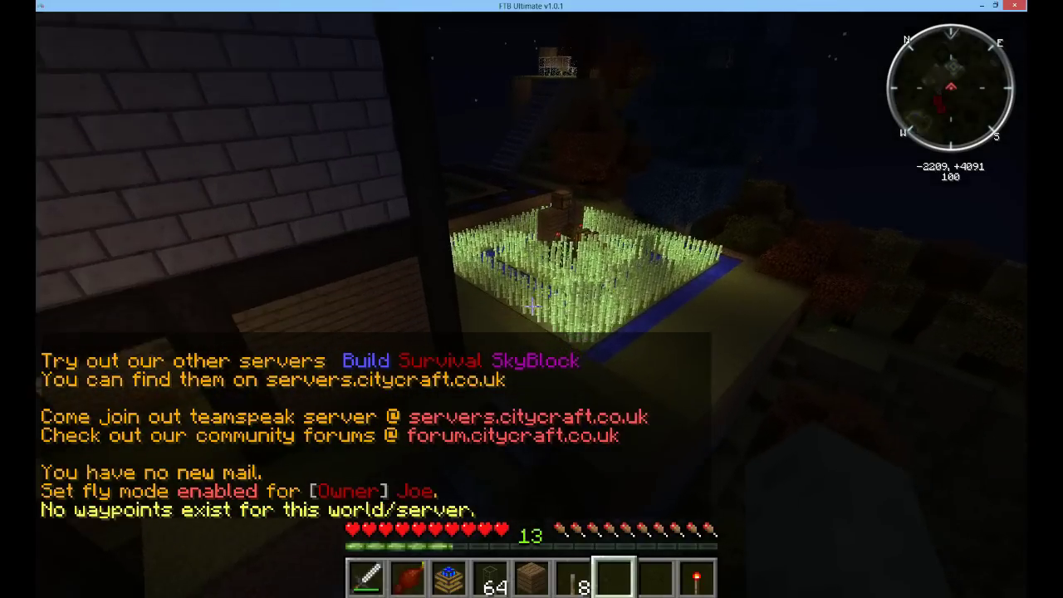
key("w")
key("shift")
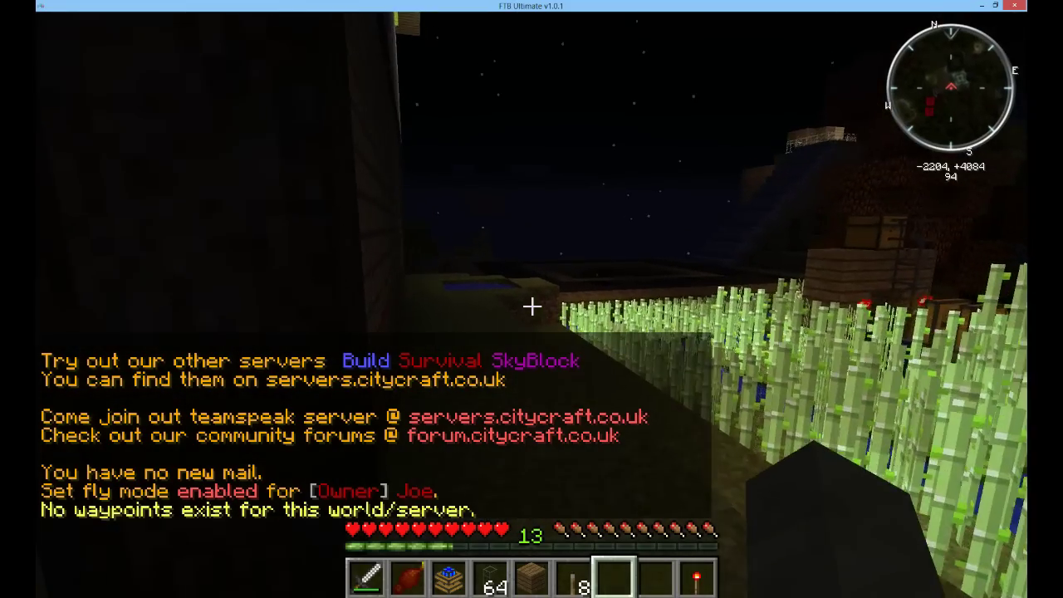
key("w")
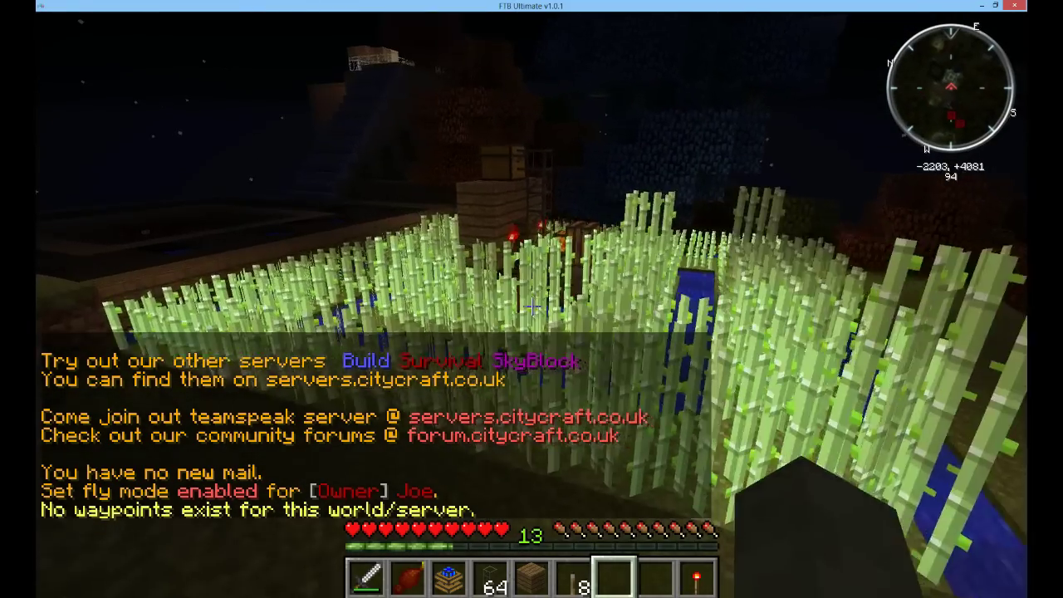
key("w")
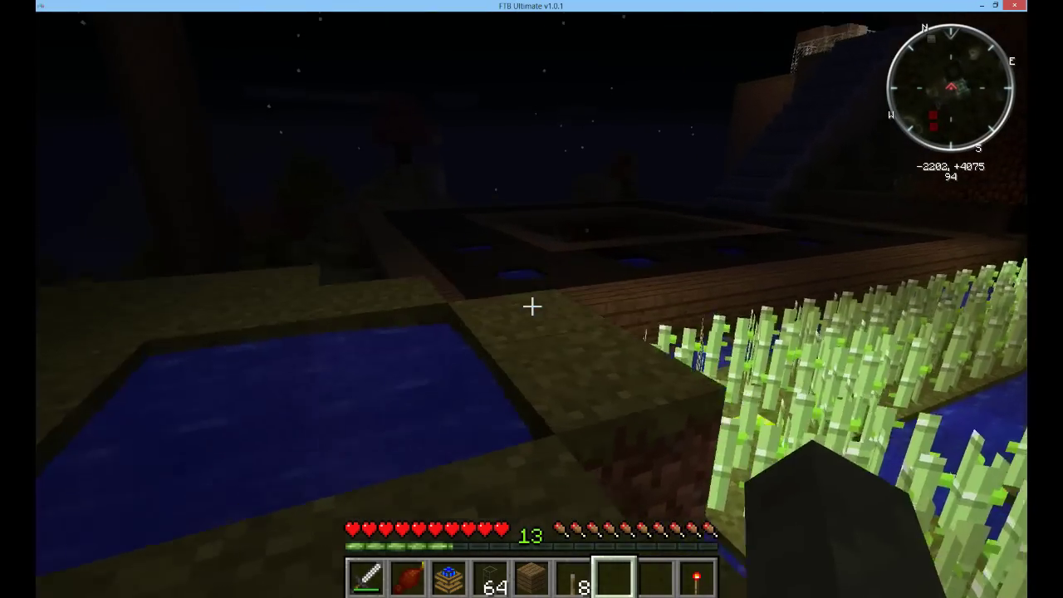
key("w")
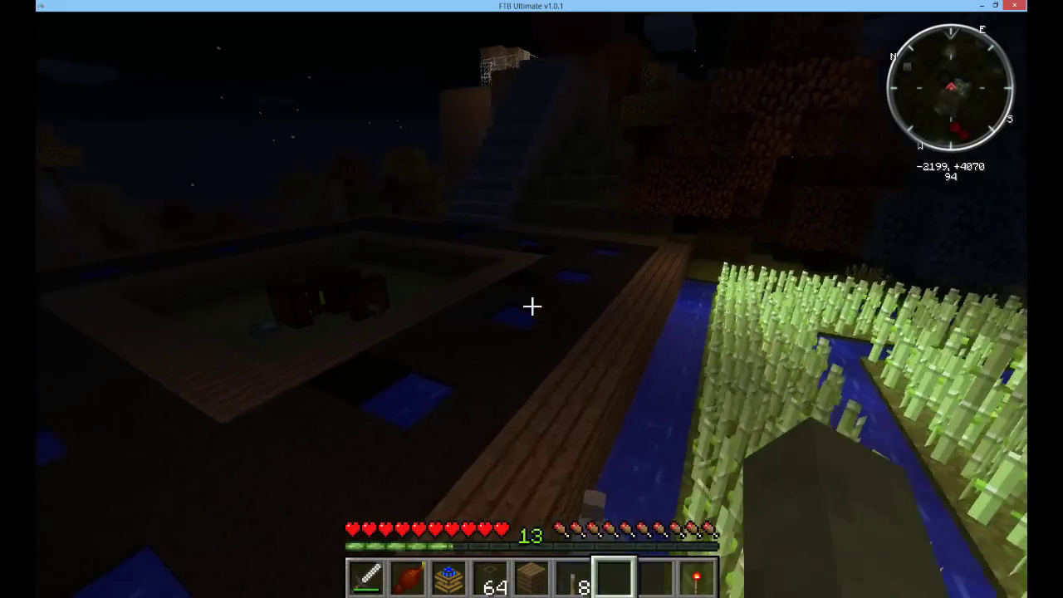
key("w")
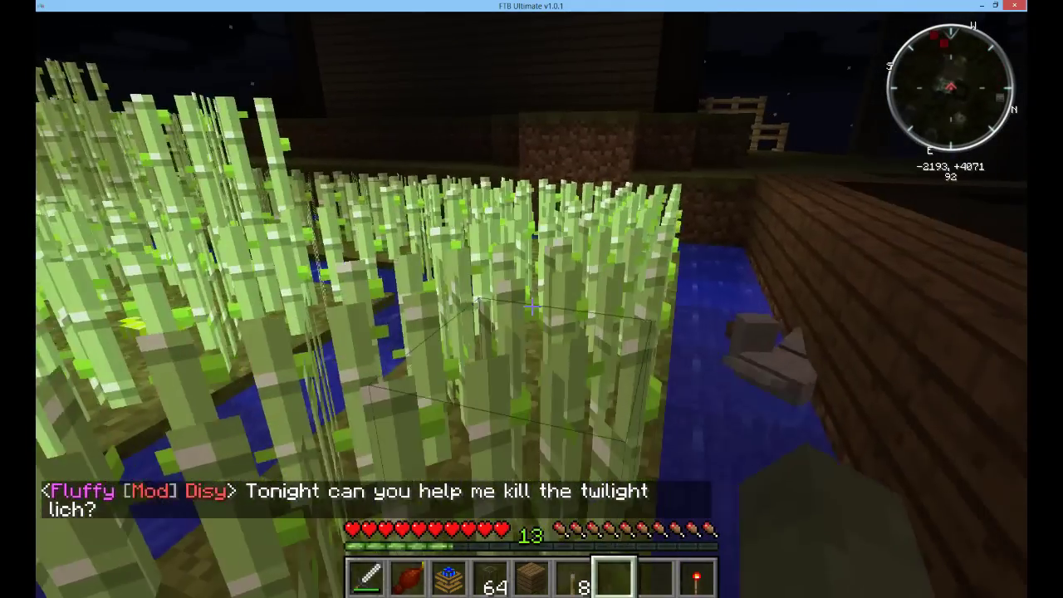
key("w")
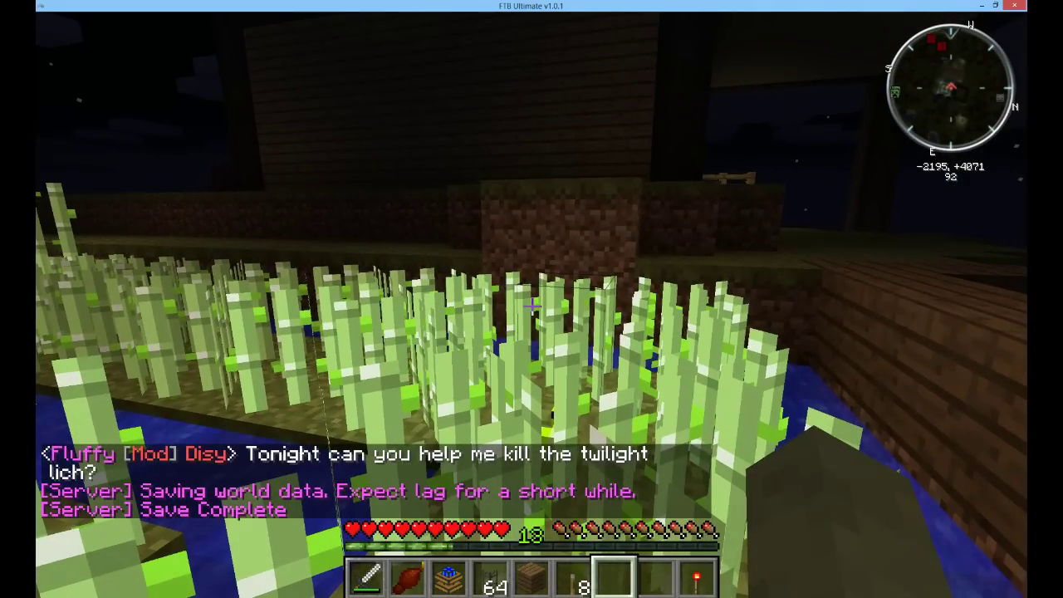
Hold Tab to view online players, then walk past the sugar cane toward the water
key("w")
key("Tab")
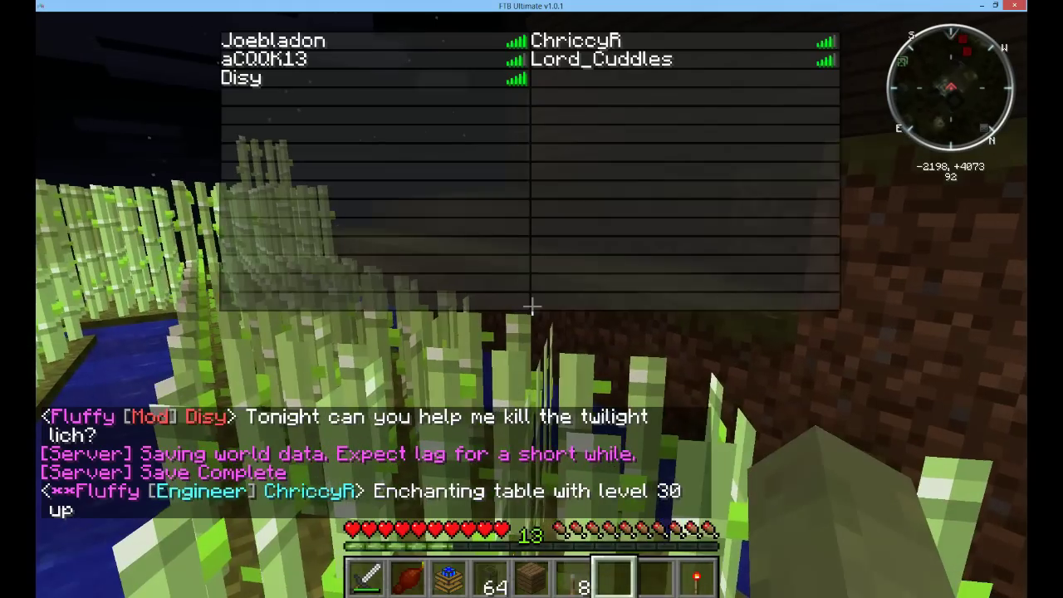
key("w")
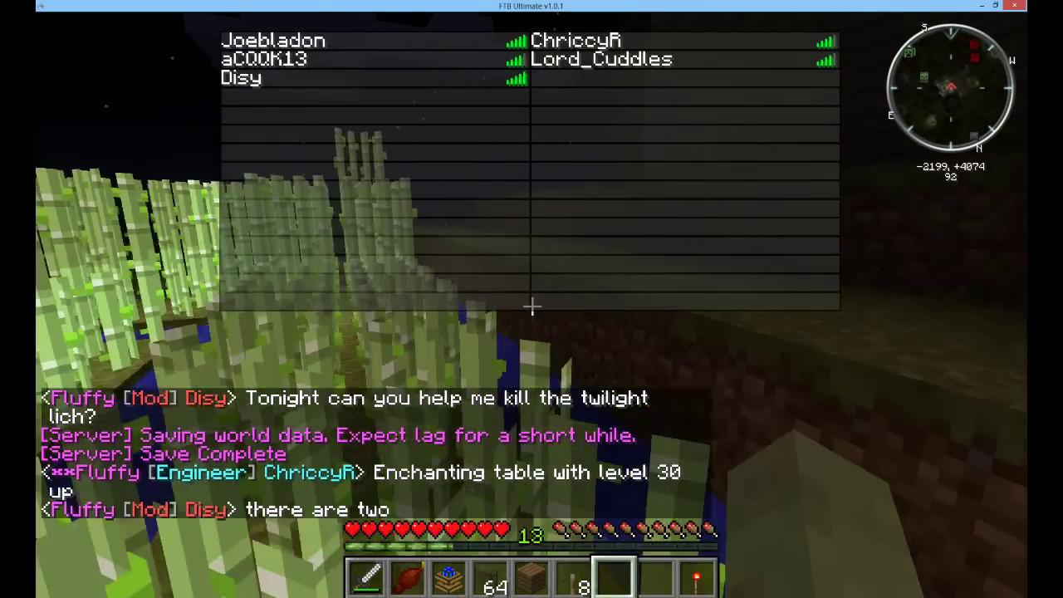
key("w")
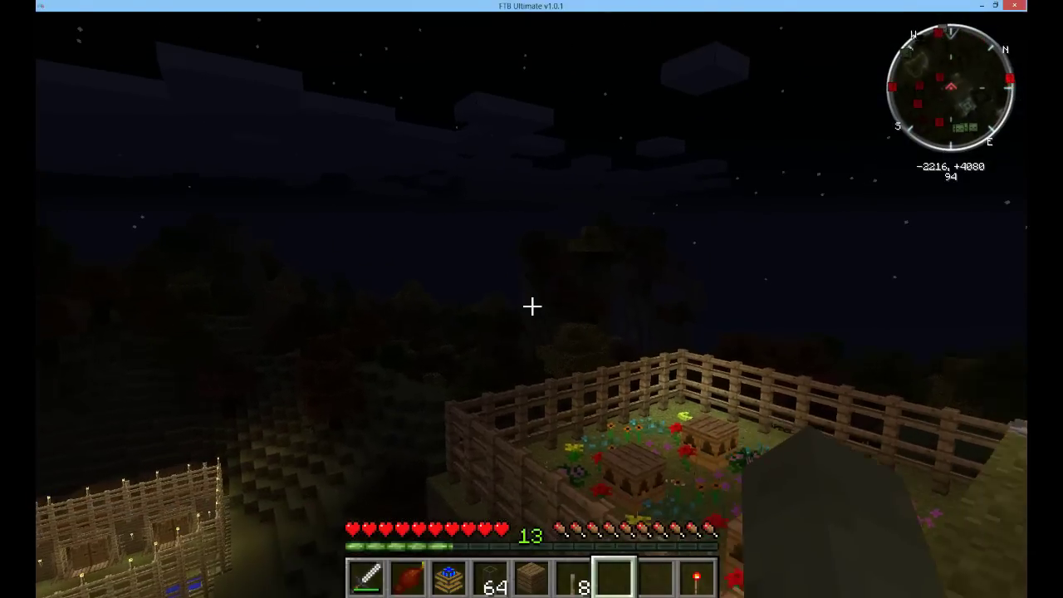
Walk over to the stone step and look down on the fenced flower pen
key("w")
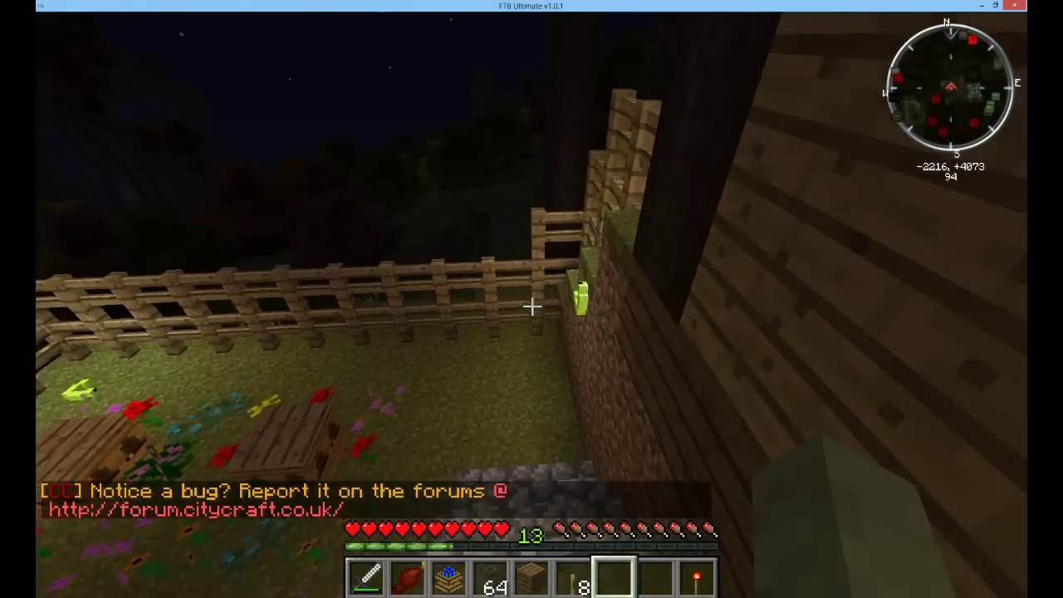
key("w")
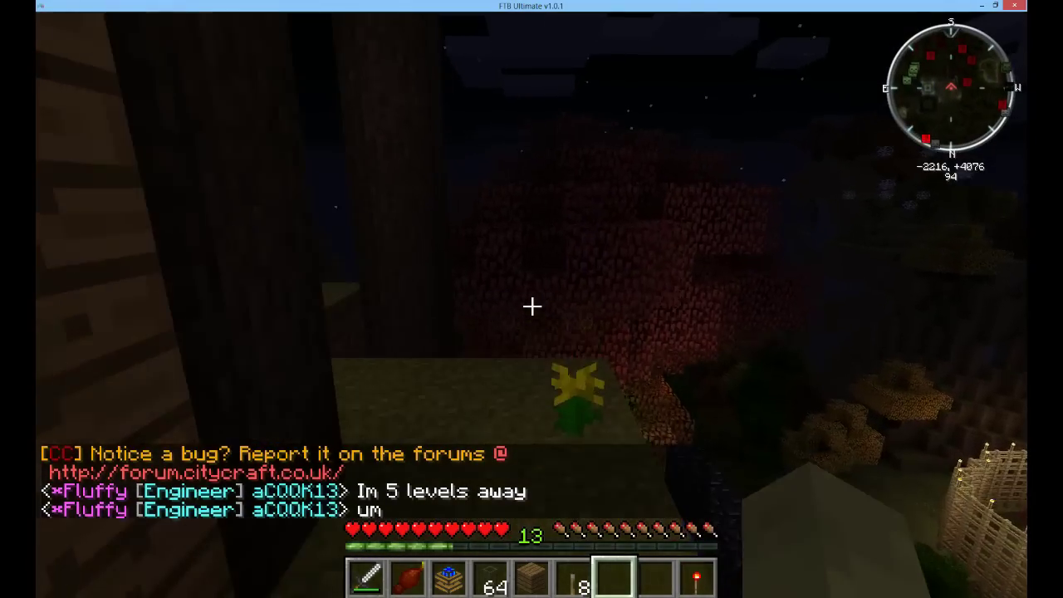